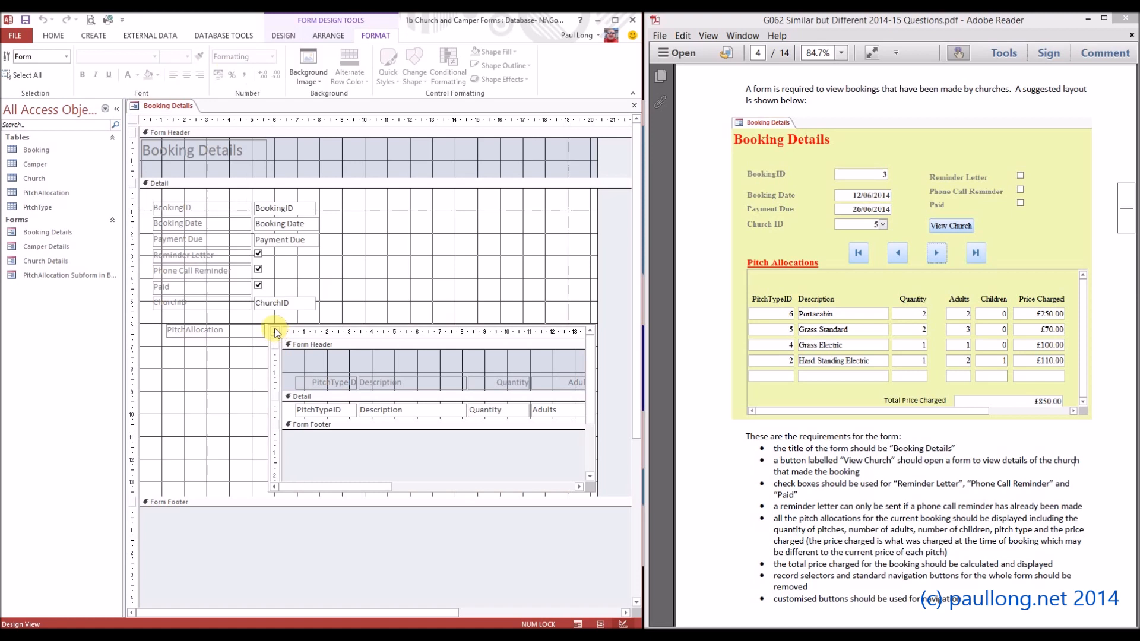
click(308, 346)
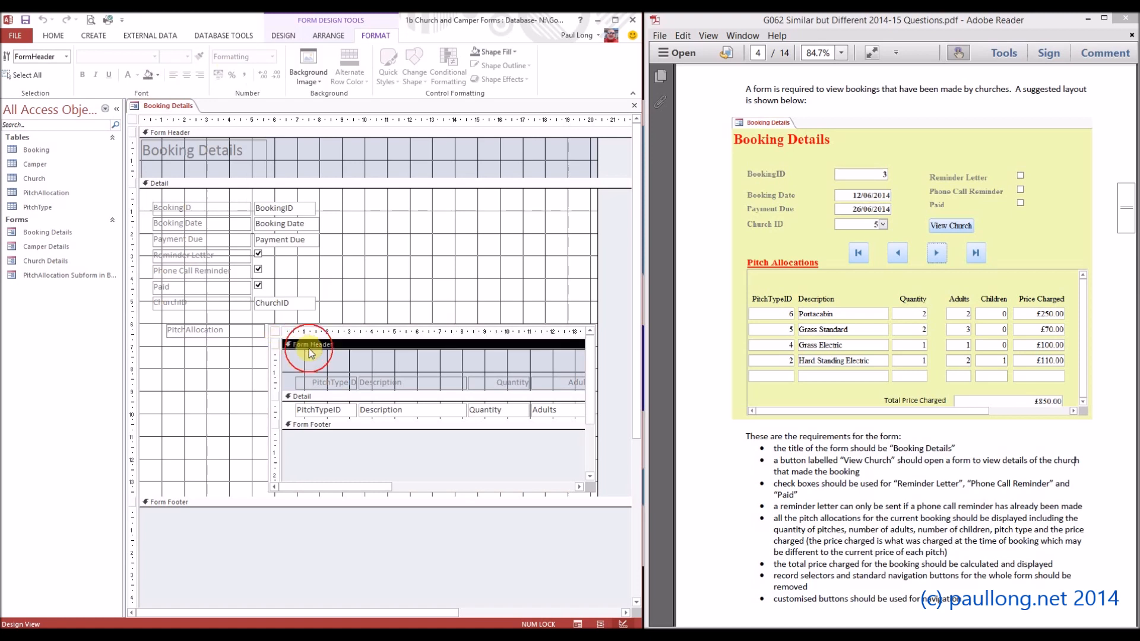
click(323, 398)
click(313, 425)
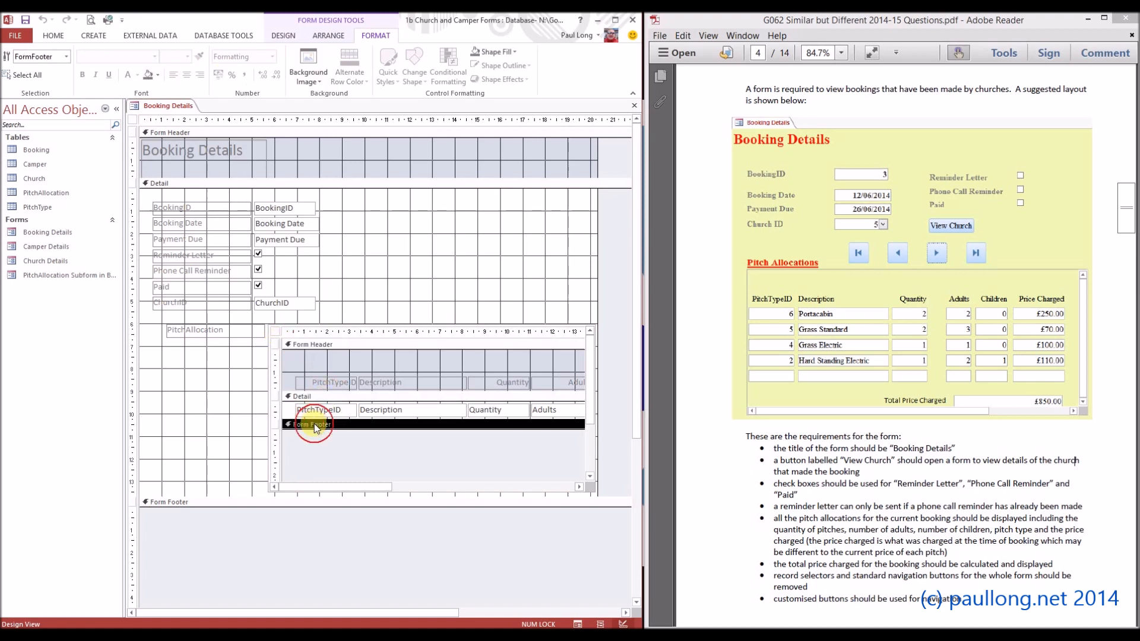
drag(293, 362, 584, 423)
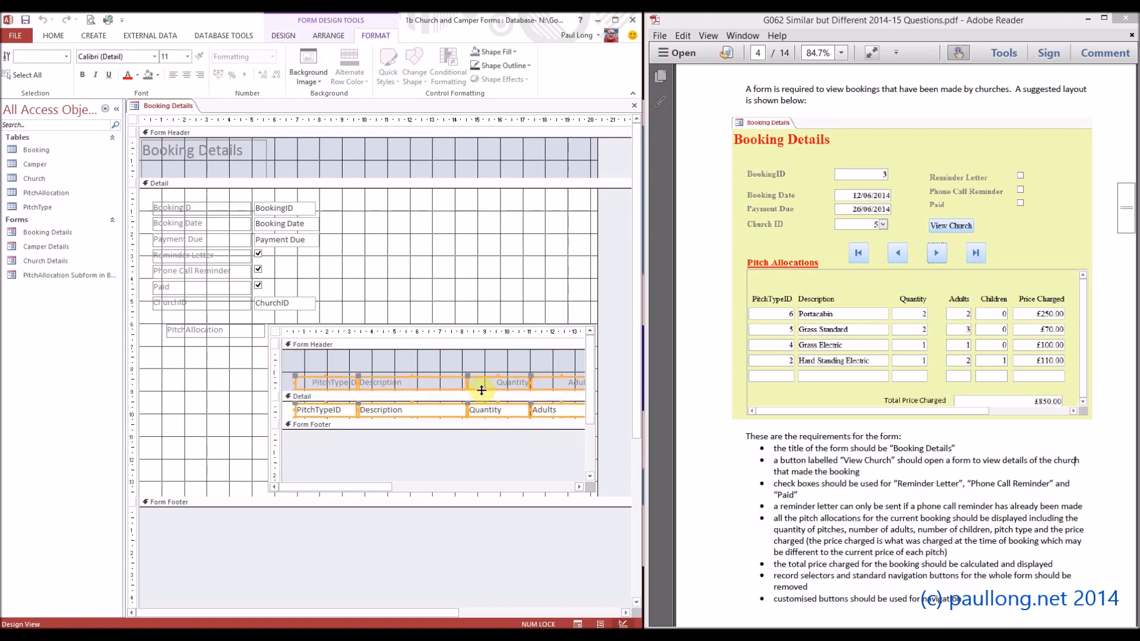
Move the PitchAllocation label under the ChurchID label and align the subform directly beneath it, flush with the left-hand field labels
click(200, 329)
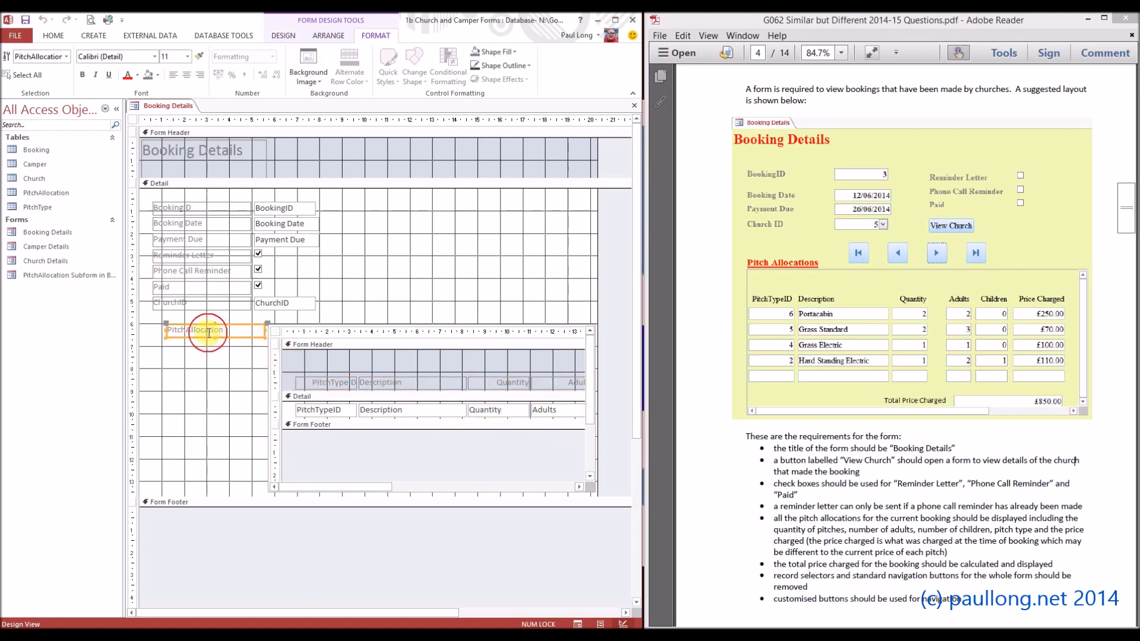
drag(169, 323, 271, 309)
drag(379, 290, 336, 362)
drag(351, 317, 237, 328)
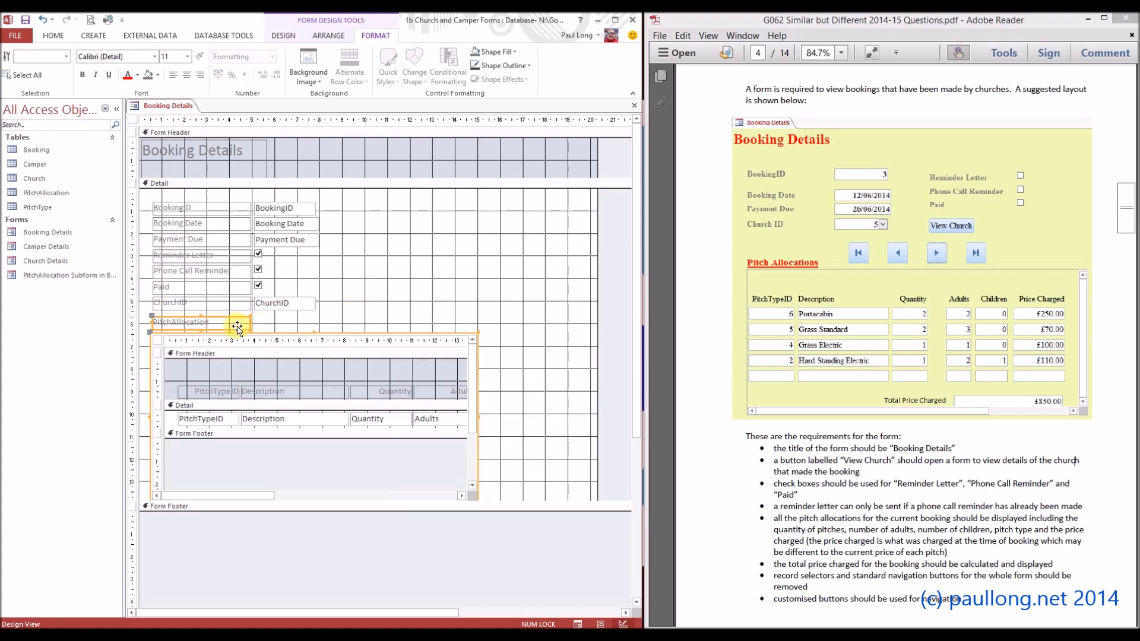
Change the subform label's text to "Pitch Allocation"
click(300, 328)
click(196, 325)
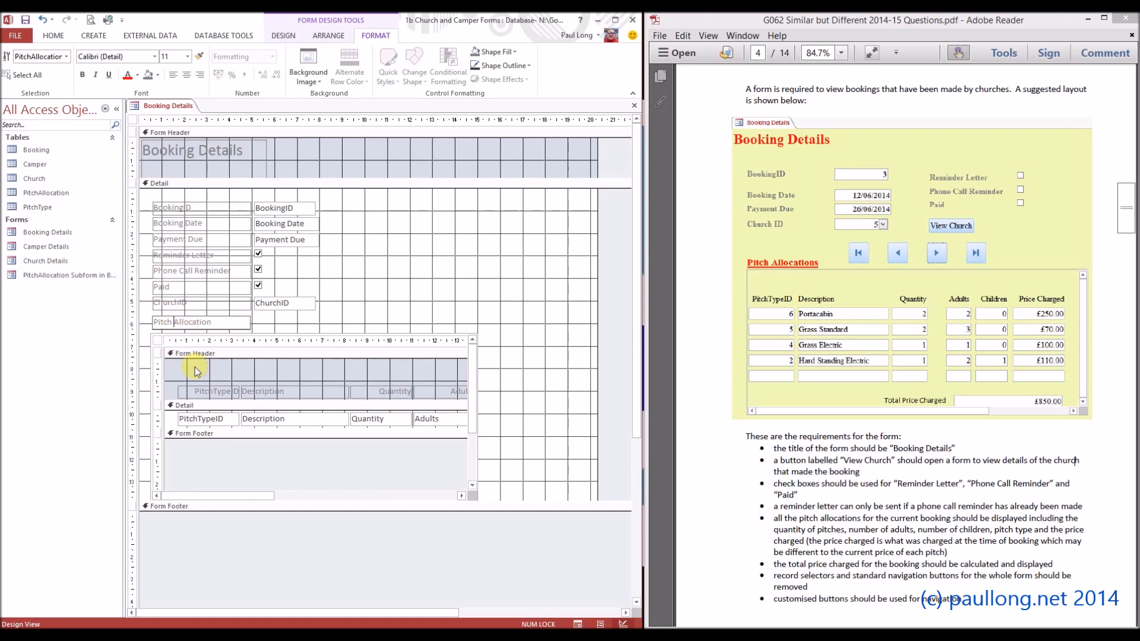
click(294, 278)
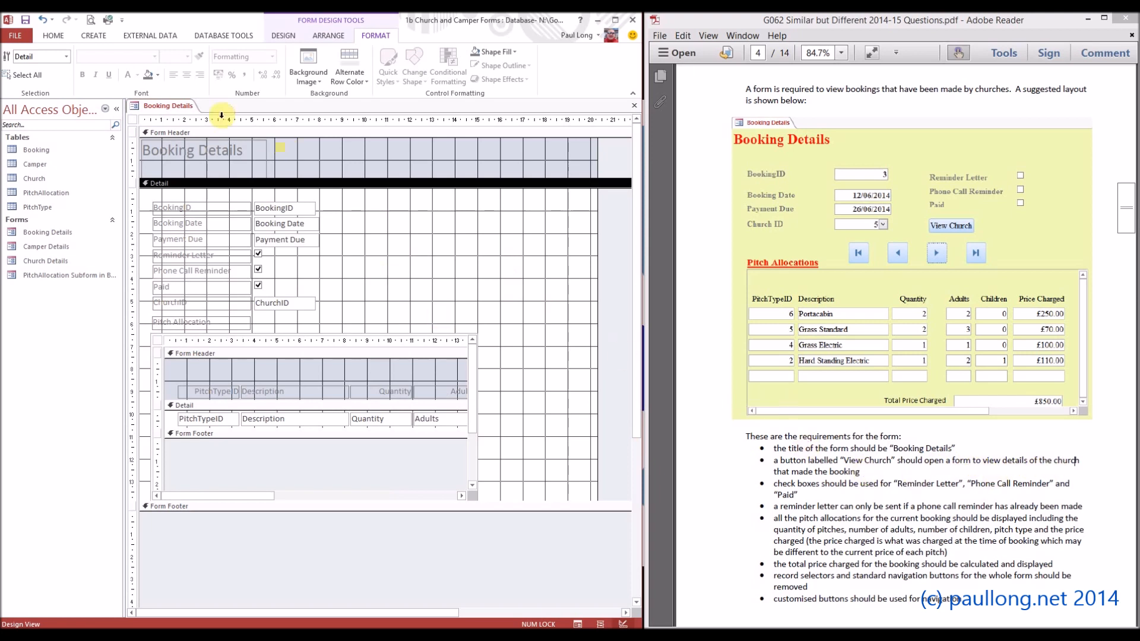
Add a command button beside the BookingID field and give it the Open Form action from Form Operations
click(282, 39)
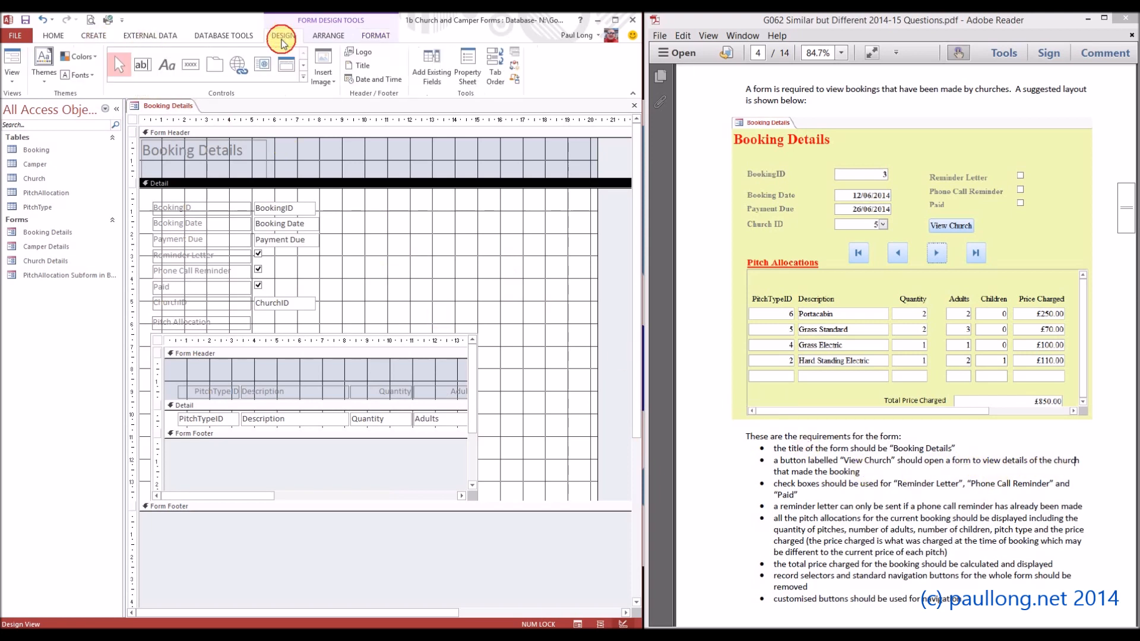
click(192, 67)
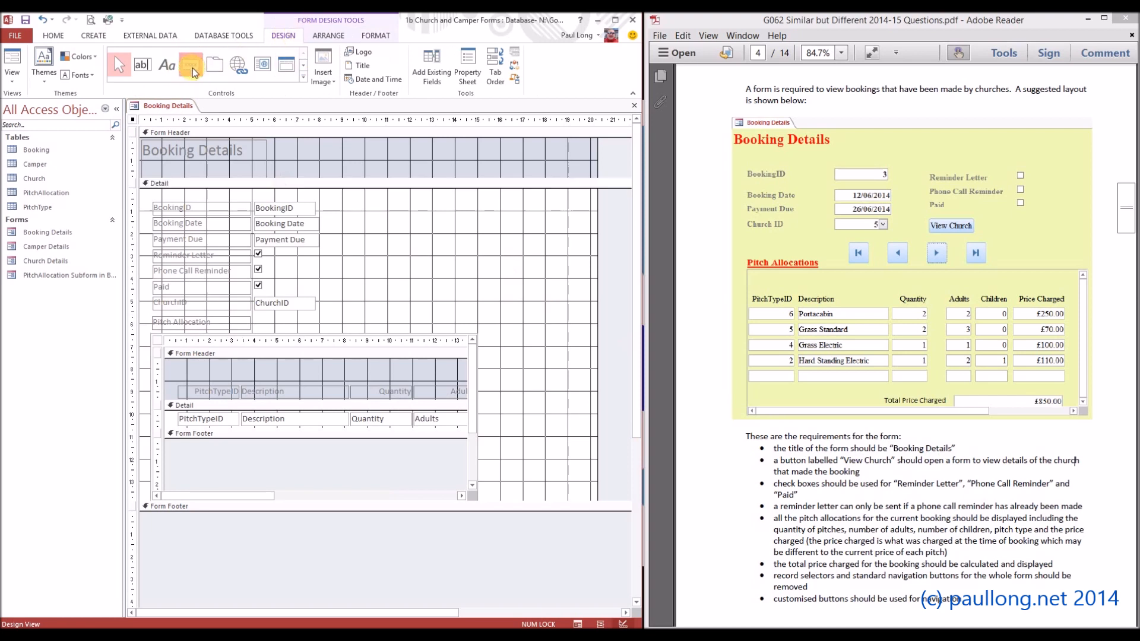
drag(358, 200, 463, 222)
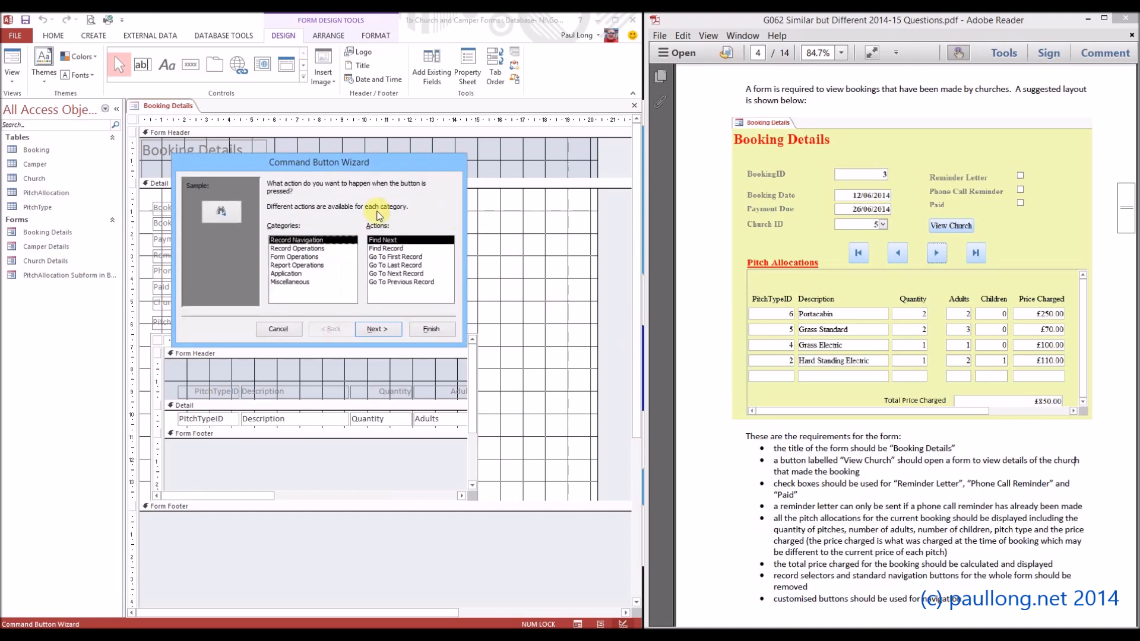
drag(331, 153, 569, 155)
click(535, 247)
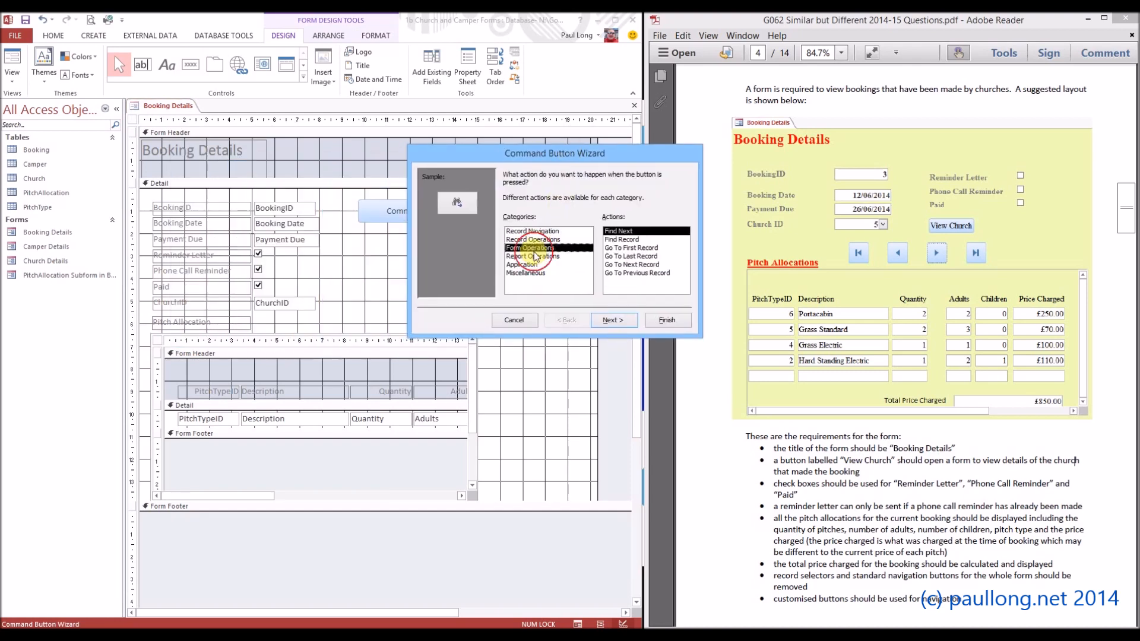
click(620, 248)
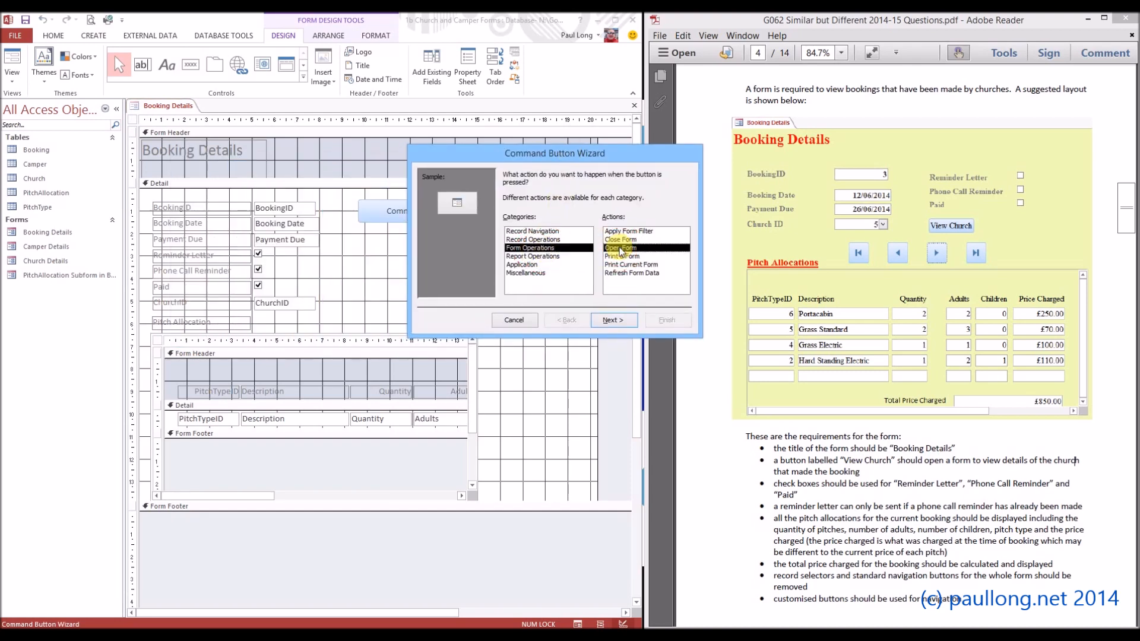
click(617, 324)
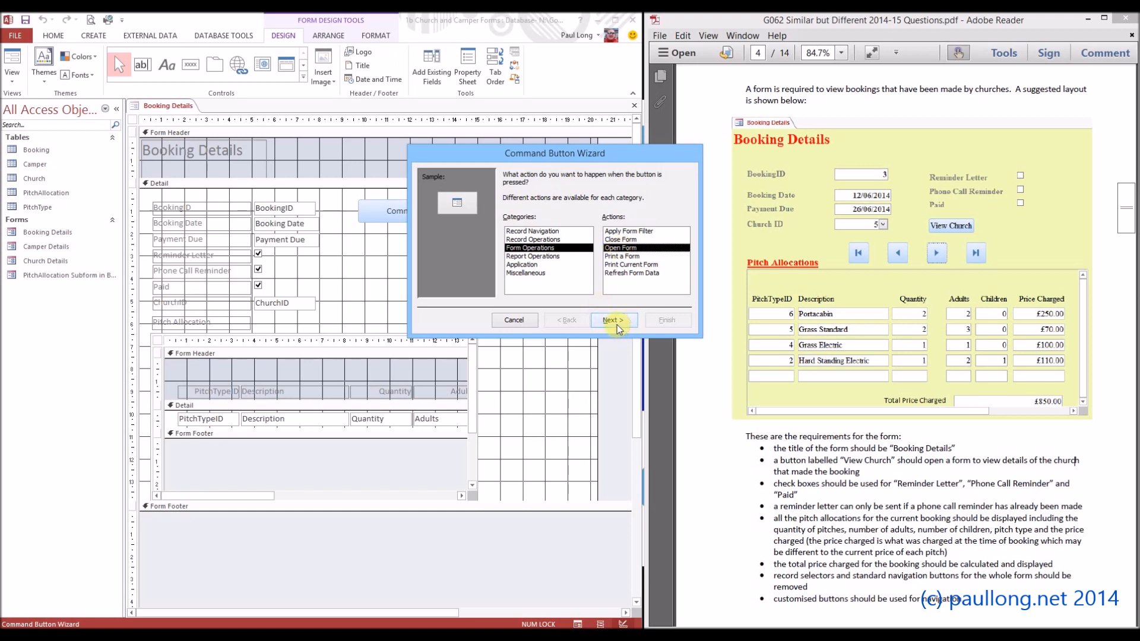
Set the button to open the Church Details form and find specific data by matching ChurchID in both forms
click(549, 217)
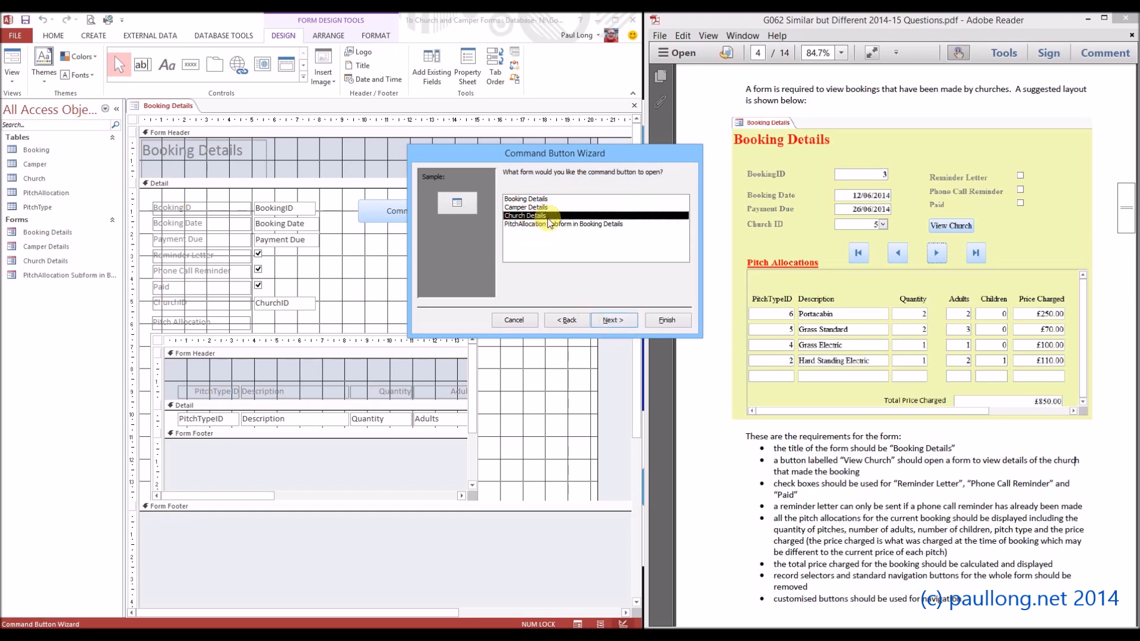
click(615, 321)
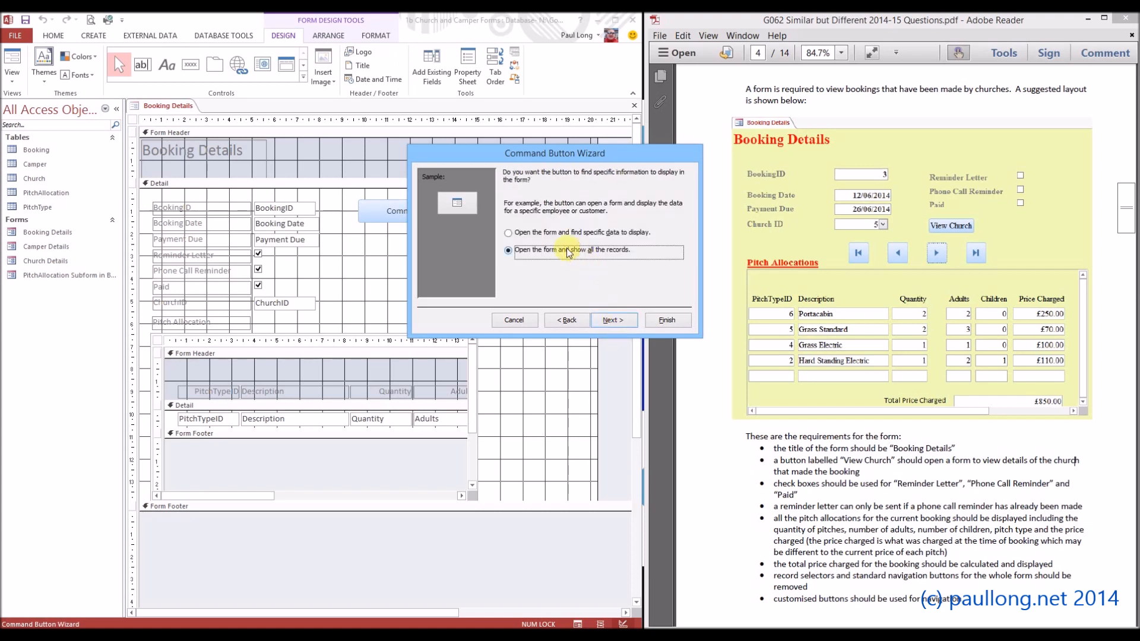
drag(535, 156, 626, 154)
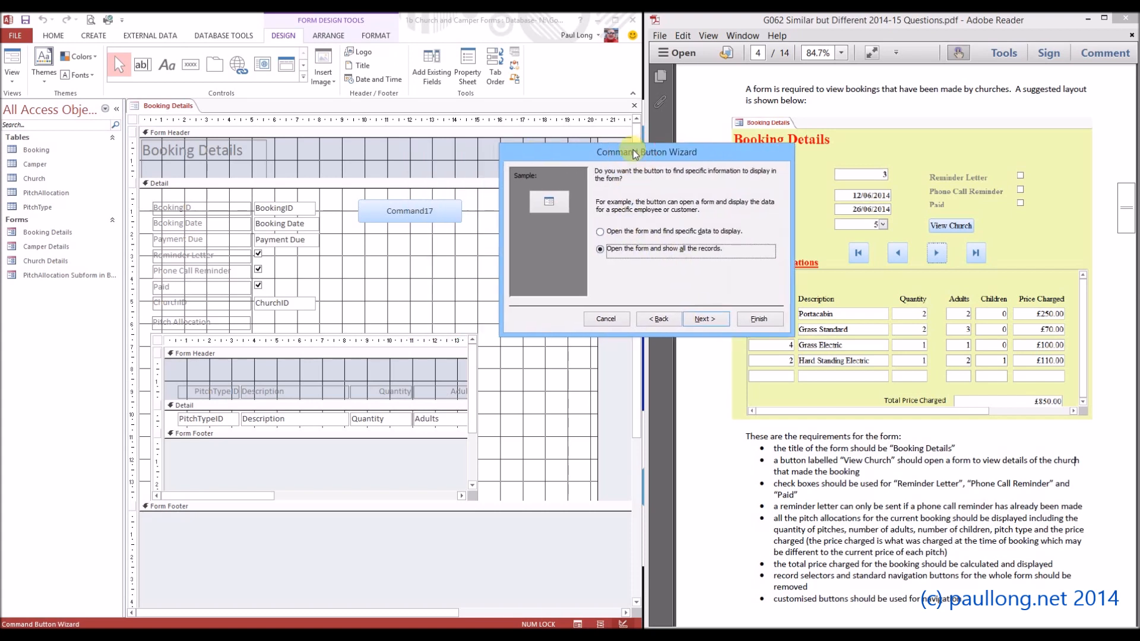
click(604, 233)
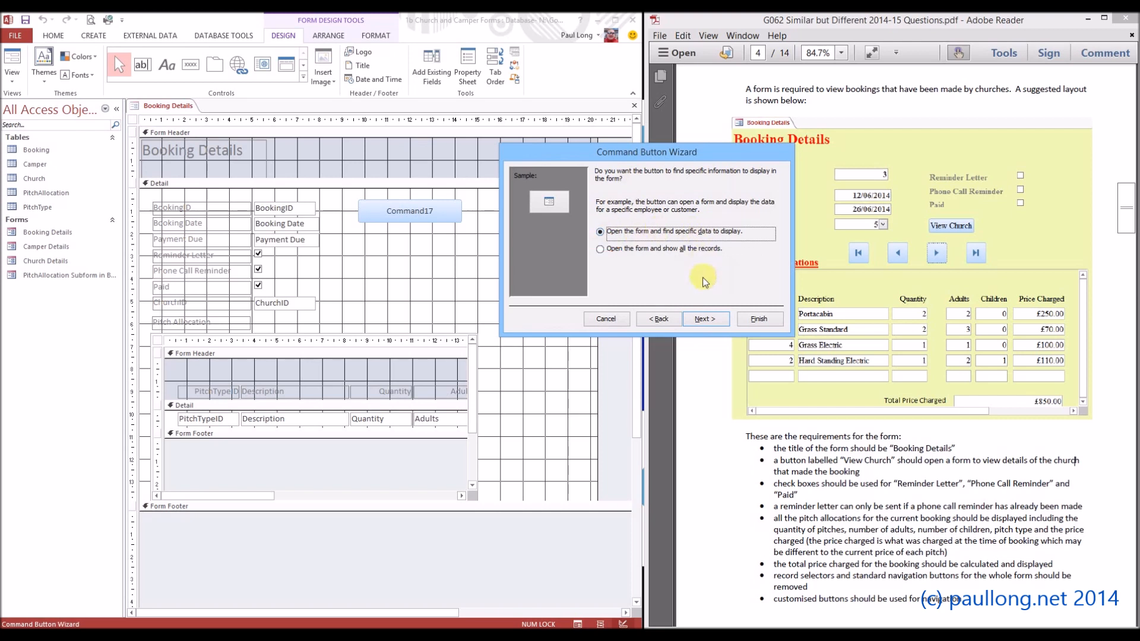
click(704, 319)
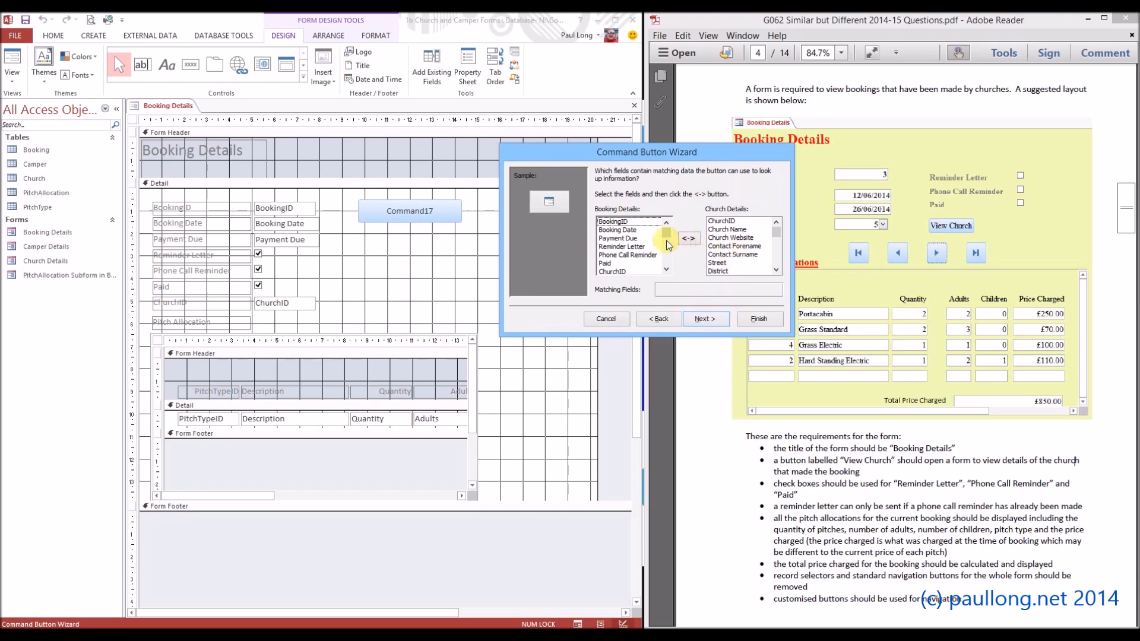
click(612, 272)
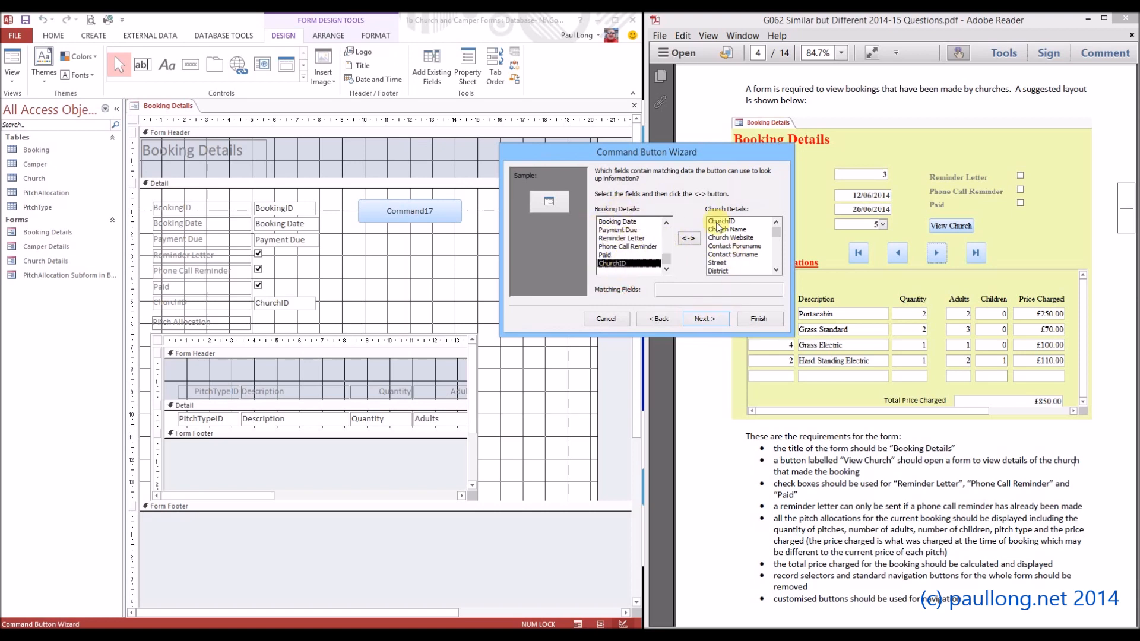
click(767, 222)
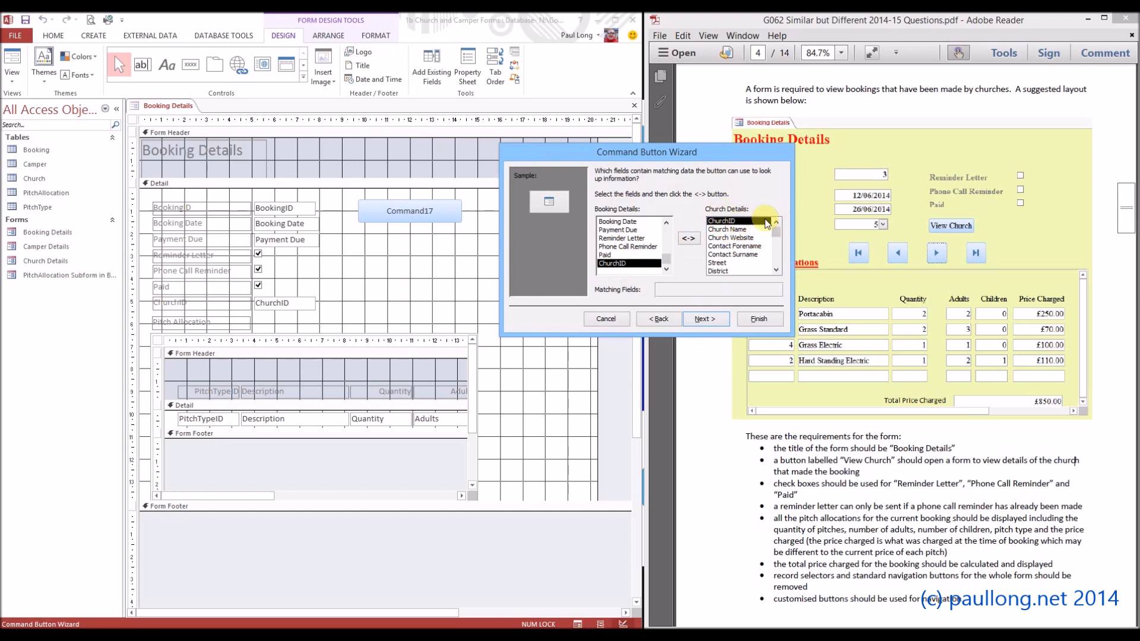
click(707, 320)
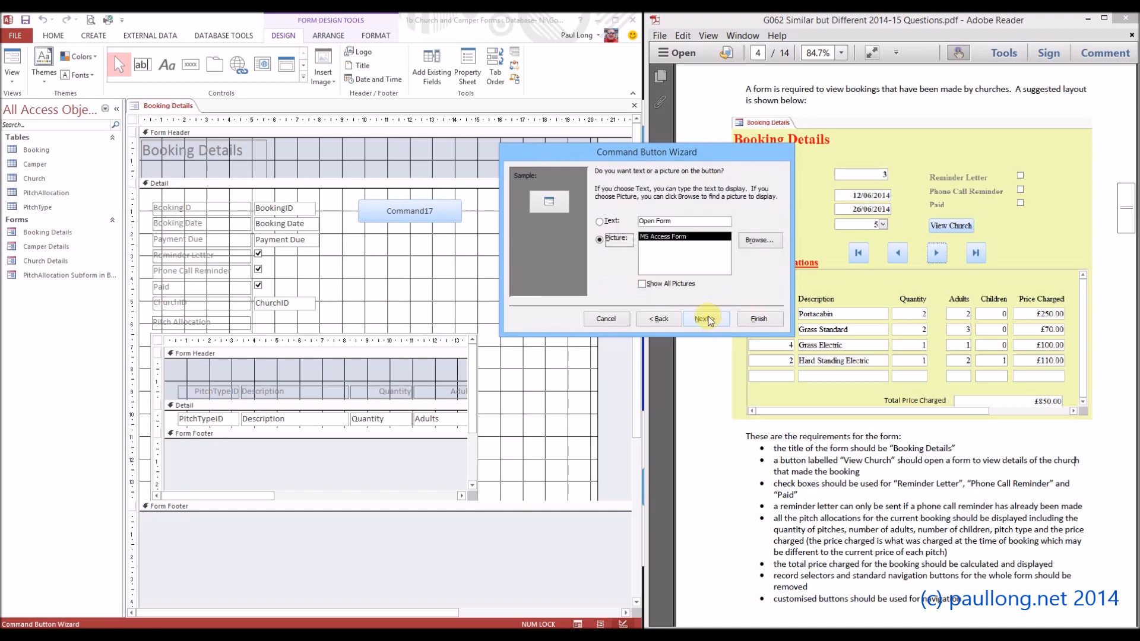
Give the button the text "View Church", name it btn_view_church and finish the wizard
click(614, 222)
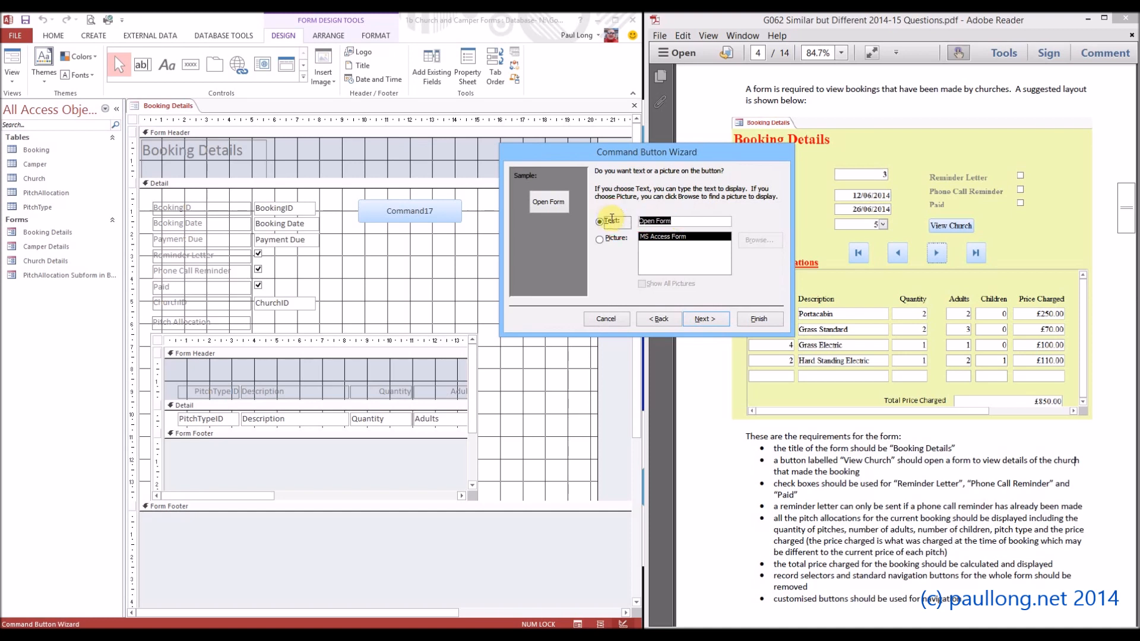
text(View Church)
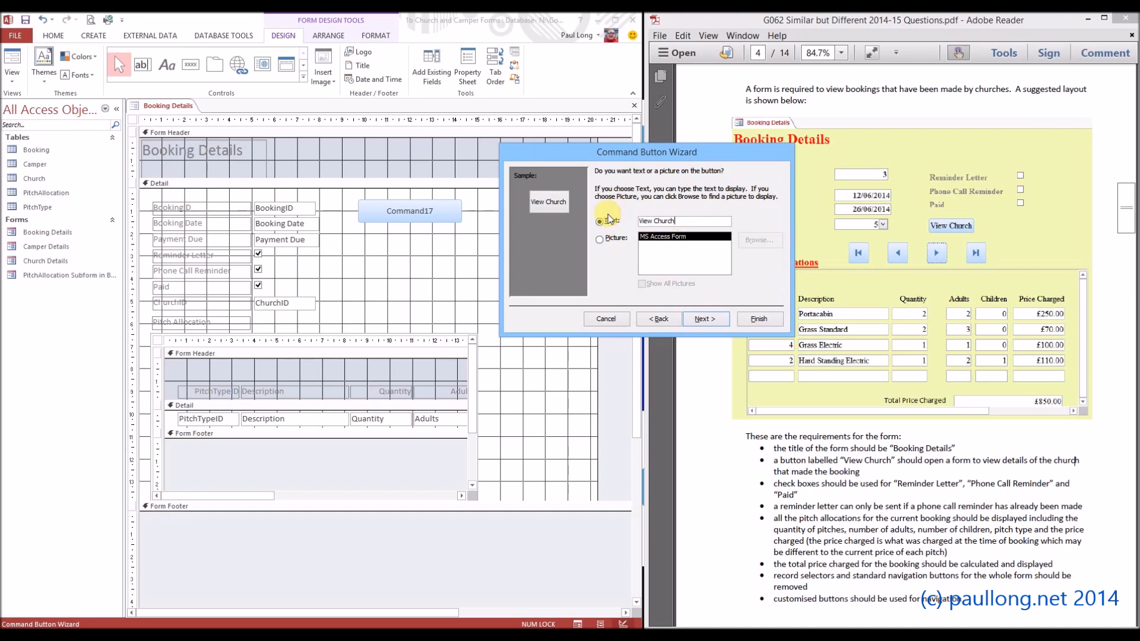
click(716, 319)
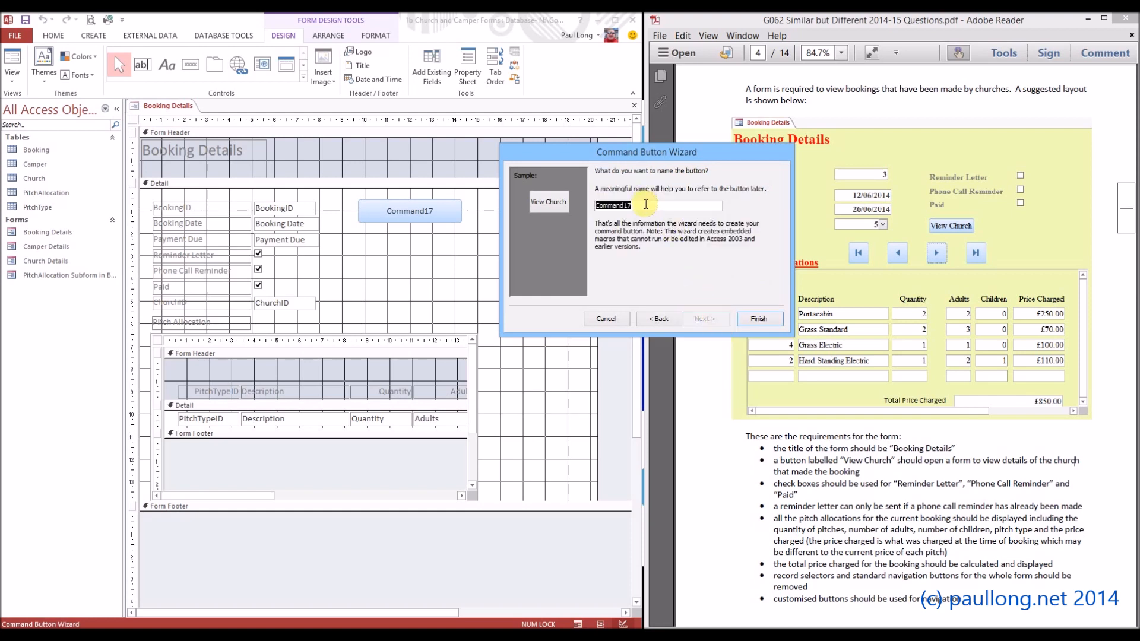
text(btn_view_church)
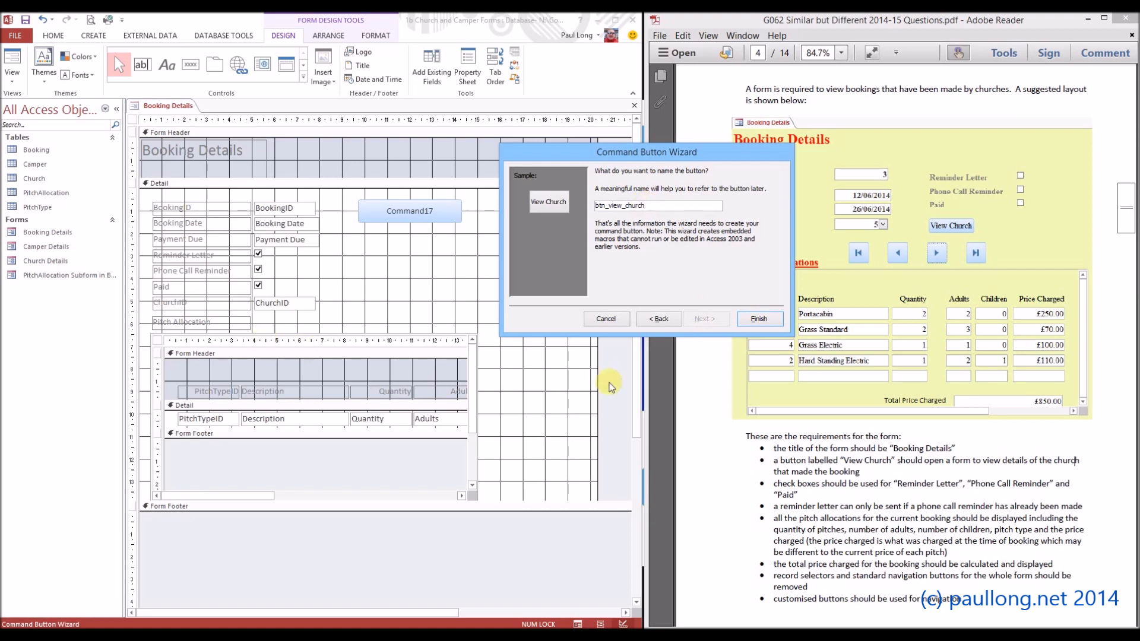
click(759, 319)
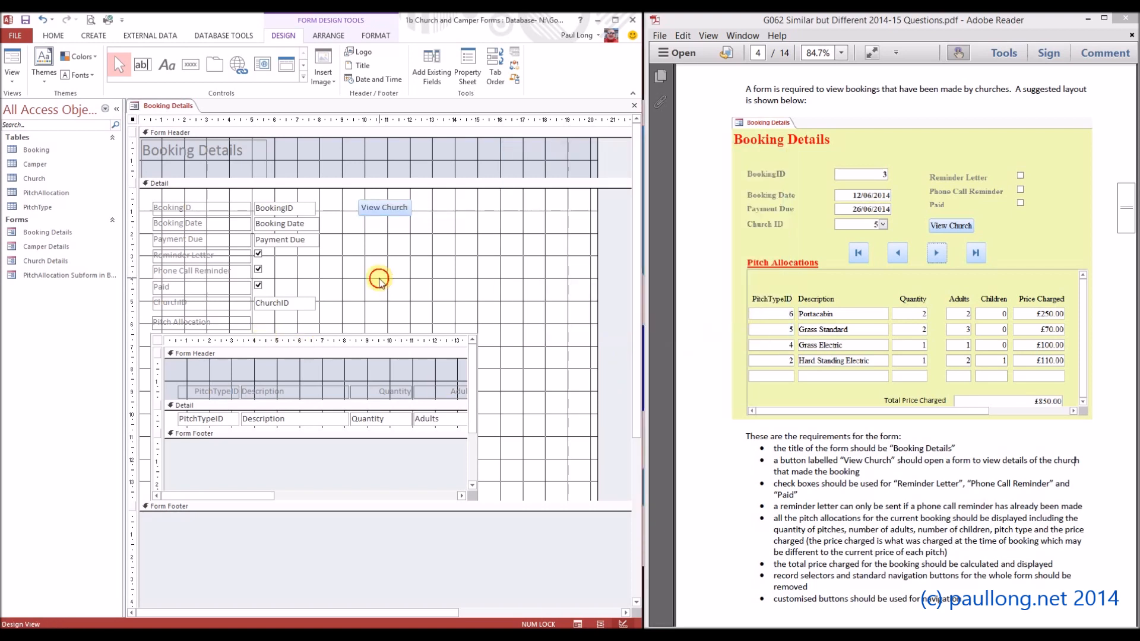
click(378, 274)
Test the View Church button in Form View on the third booking, and close the Church Details form
click(13, 57)
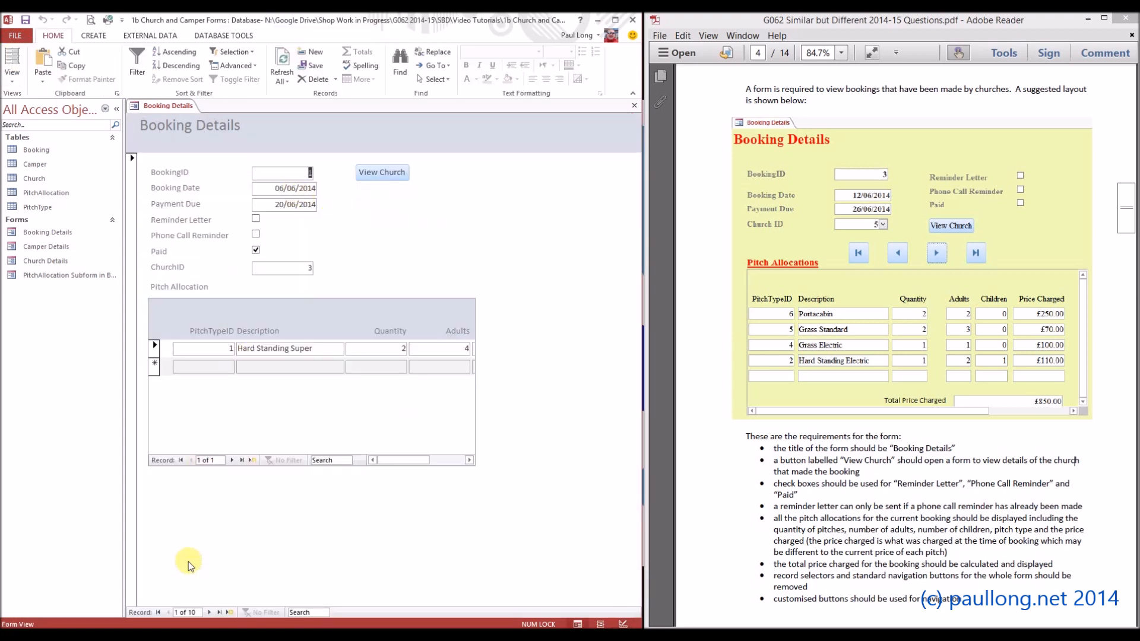
click(208, 612)
click(208, 613)
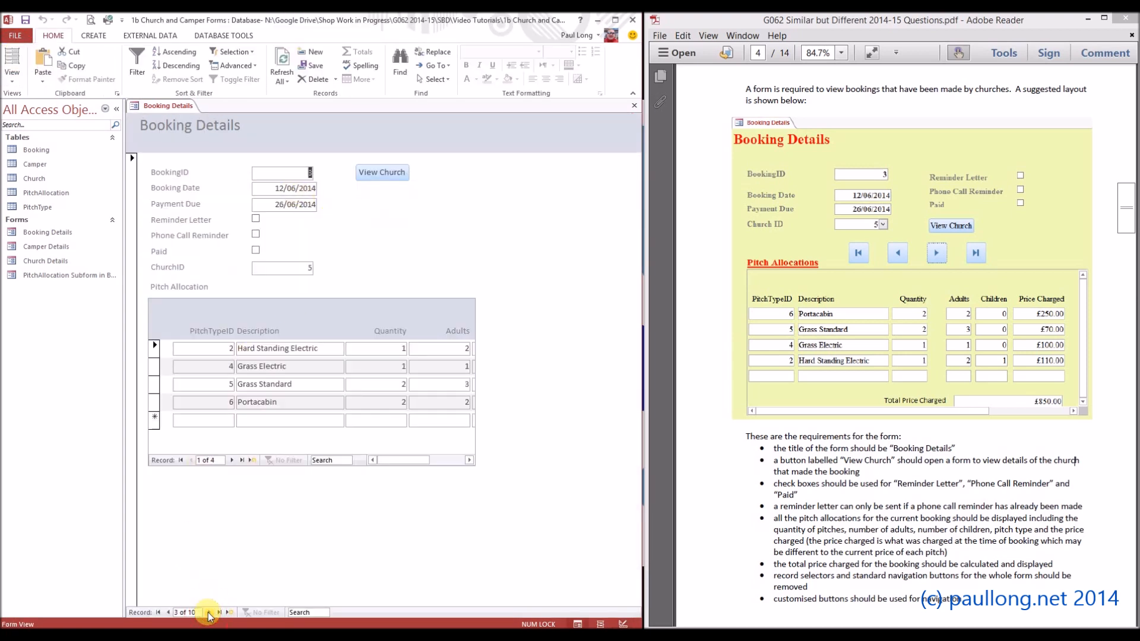
click(299, 266)
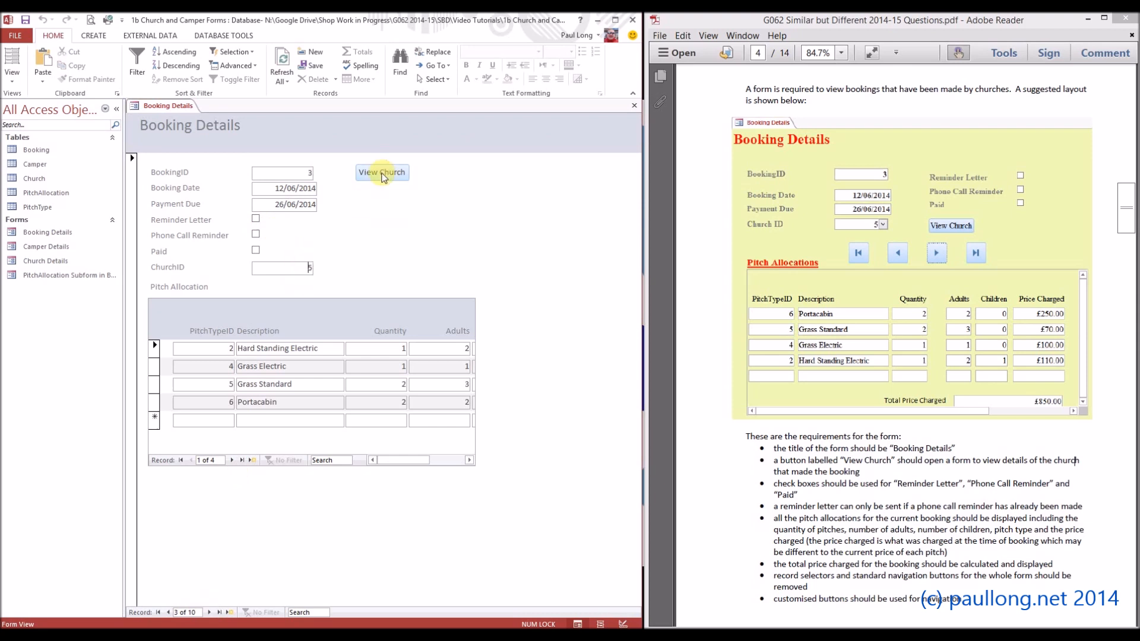
click(382, 173)
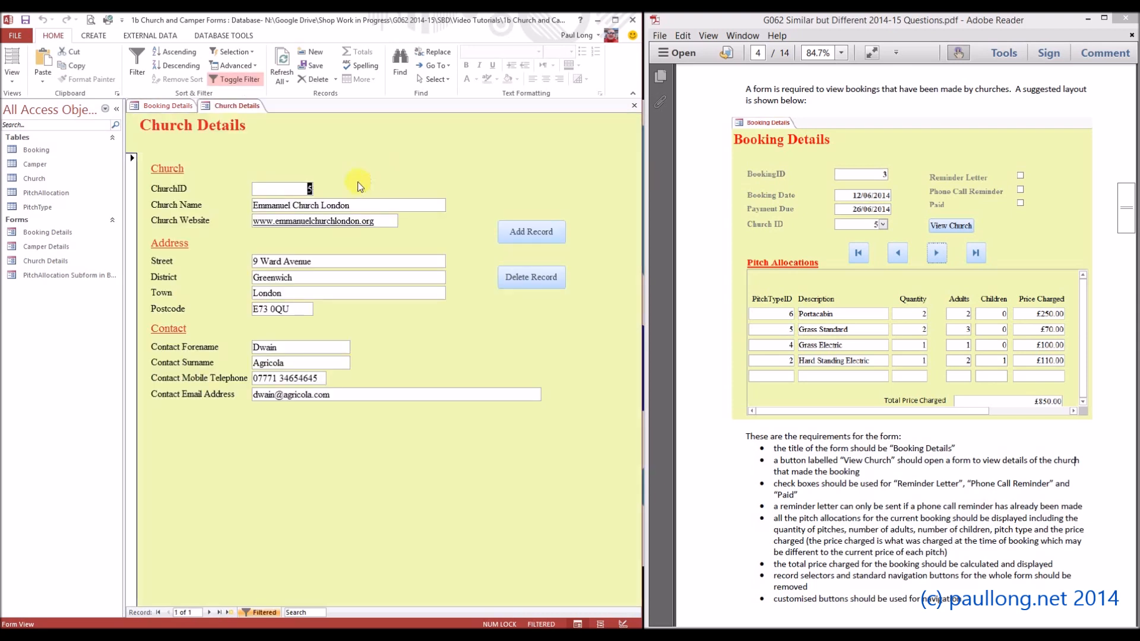
right_click(247, 113)
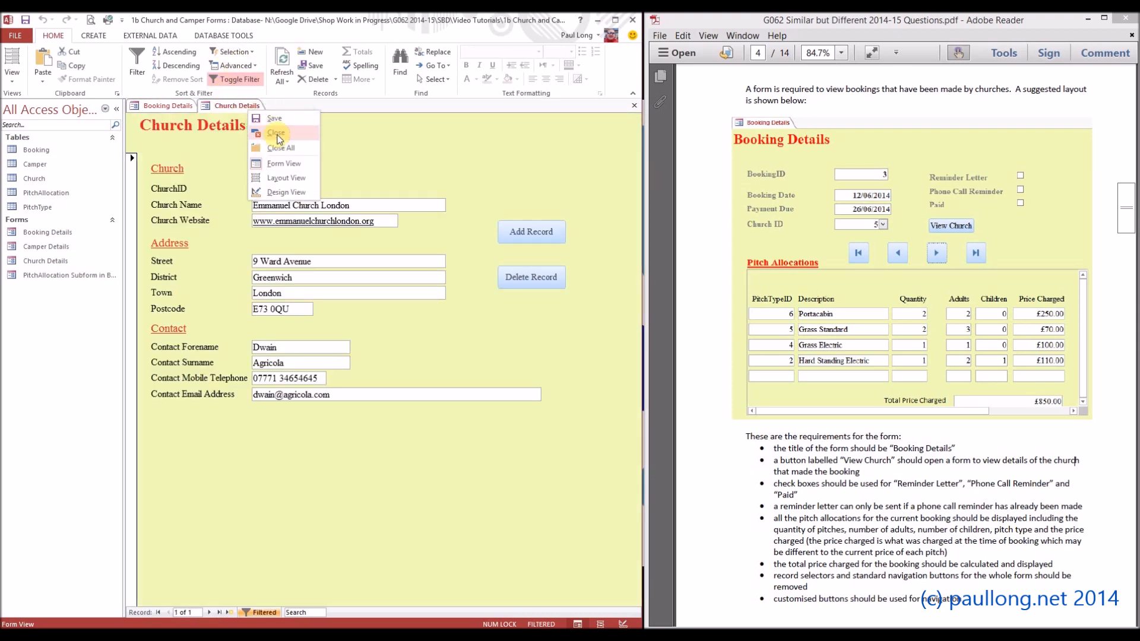
click(274, 133)
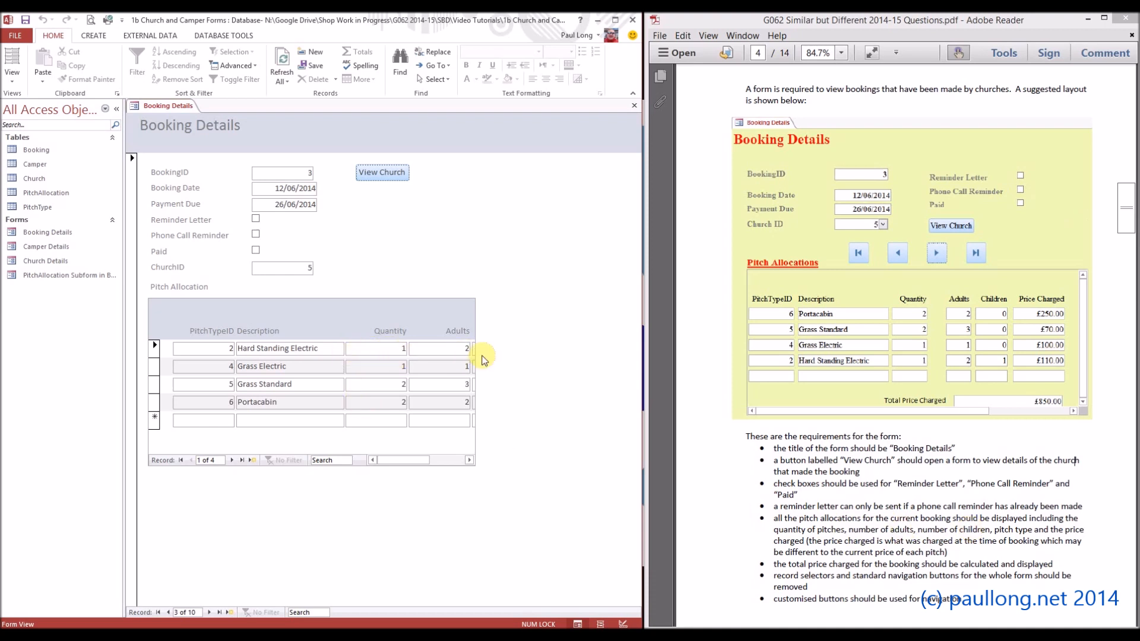
Return the Booking Details form to Design View and widen the Pitch Allocation subform to near the form's right edge
click(15, 90)
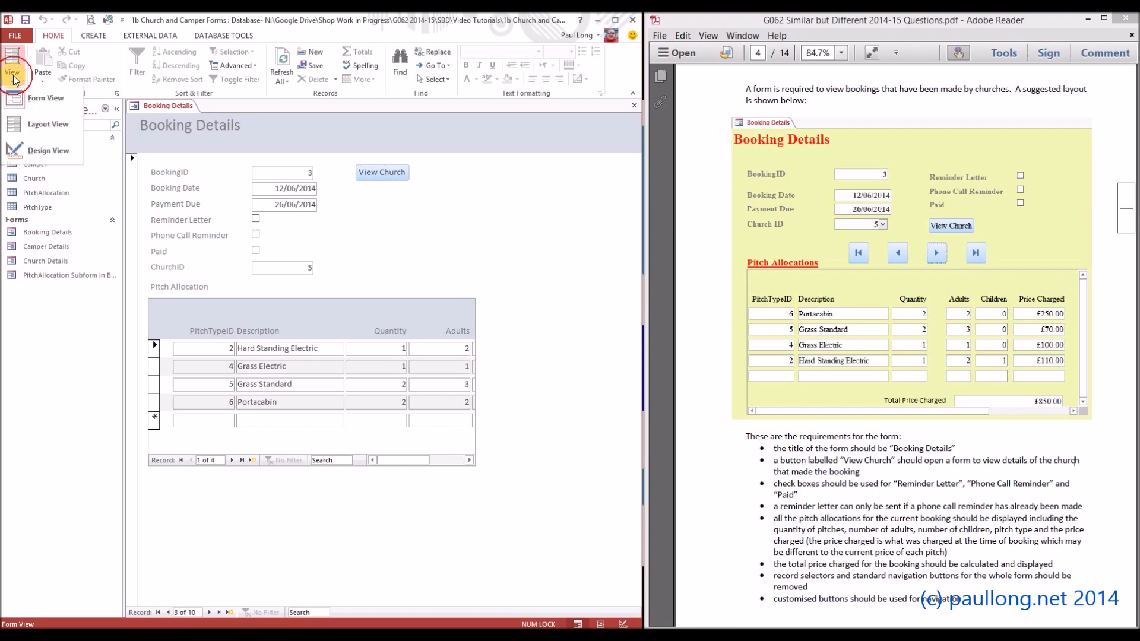
click(31, 155)
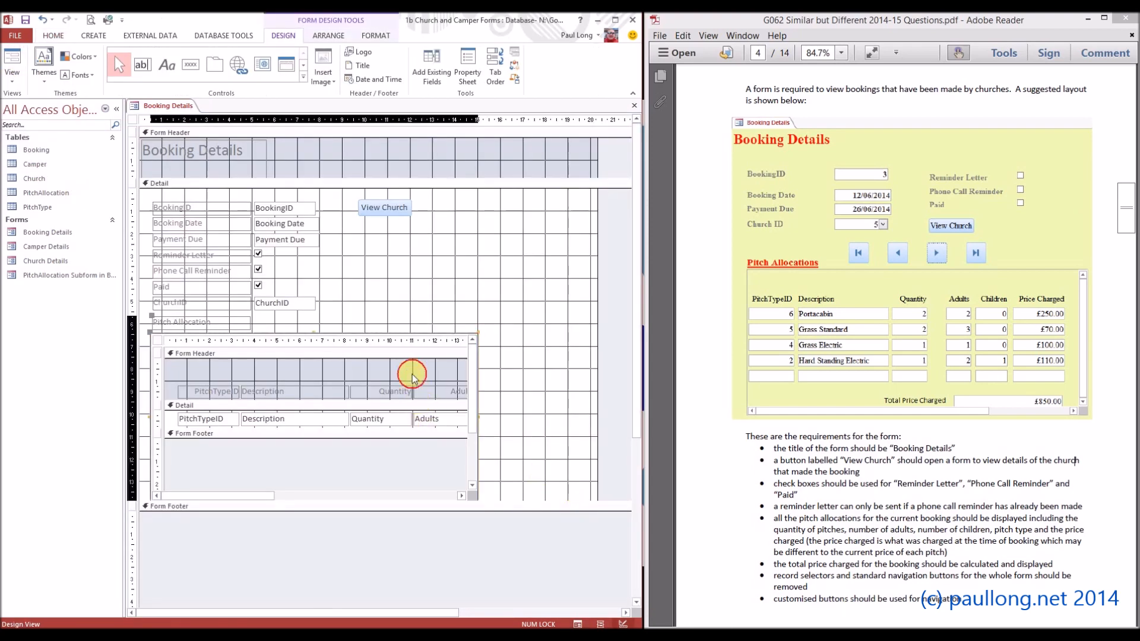
drag(478, 416, 587, 427)
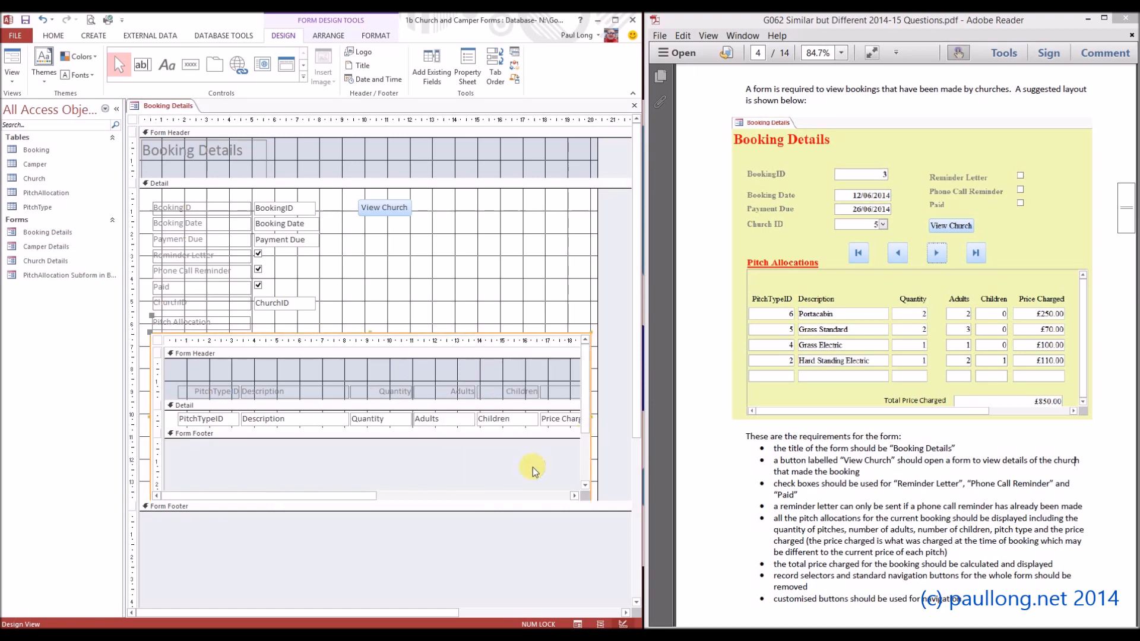
Widen the Booking Details form and stretch the Pitch Allocation subform across the added width
drag(600, 395, 631, 387)
drag(567, 415, 604, 419)
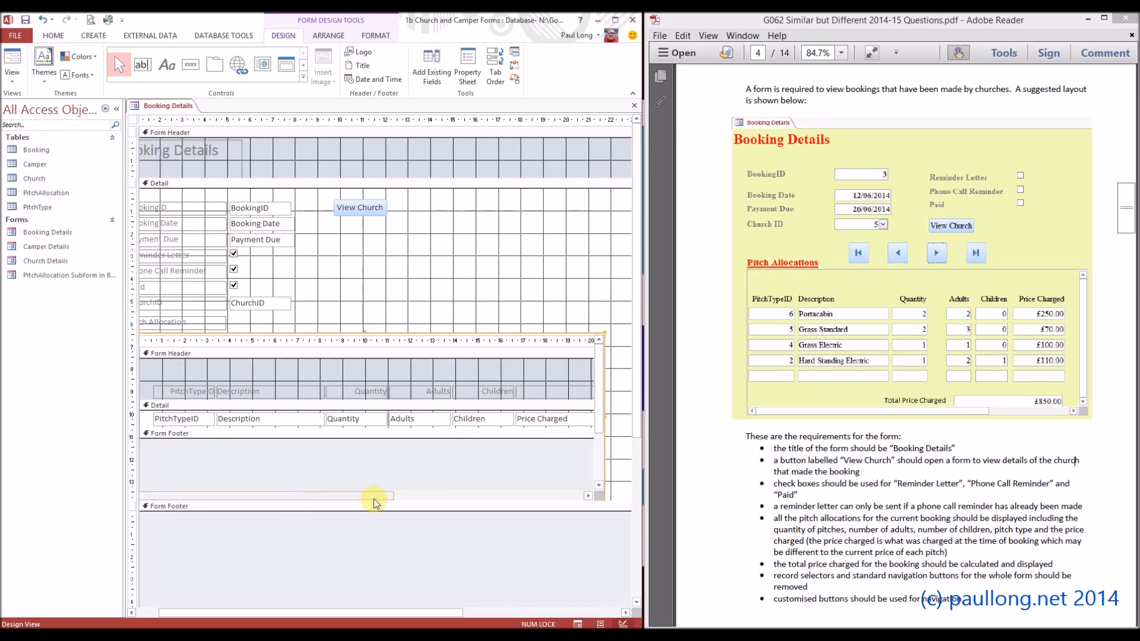
drag(606, 420, 625, 419)
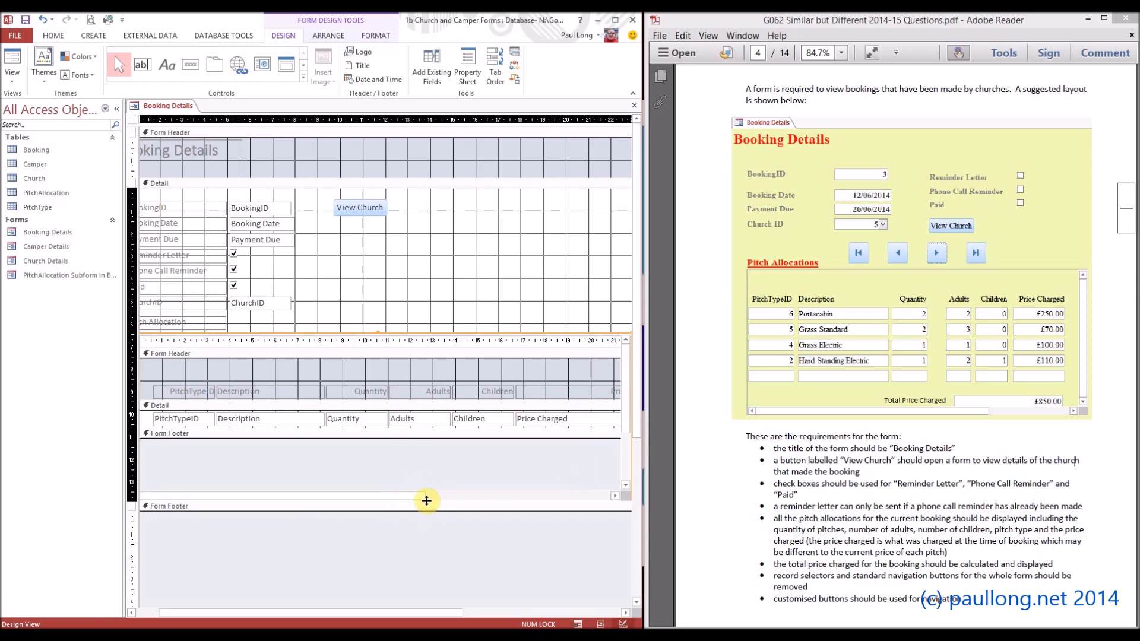
Narrow the subform's Price Charged text box and header label to about the width of the Children column, and check the form in Form View
drag(421, 496, 498, 496)
click(525, 421)
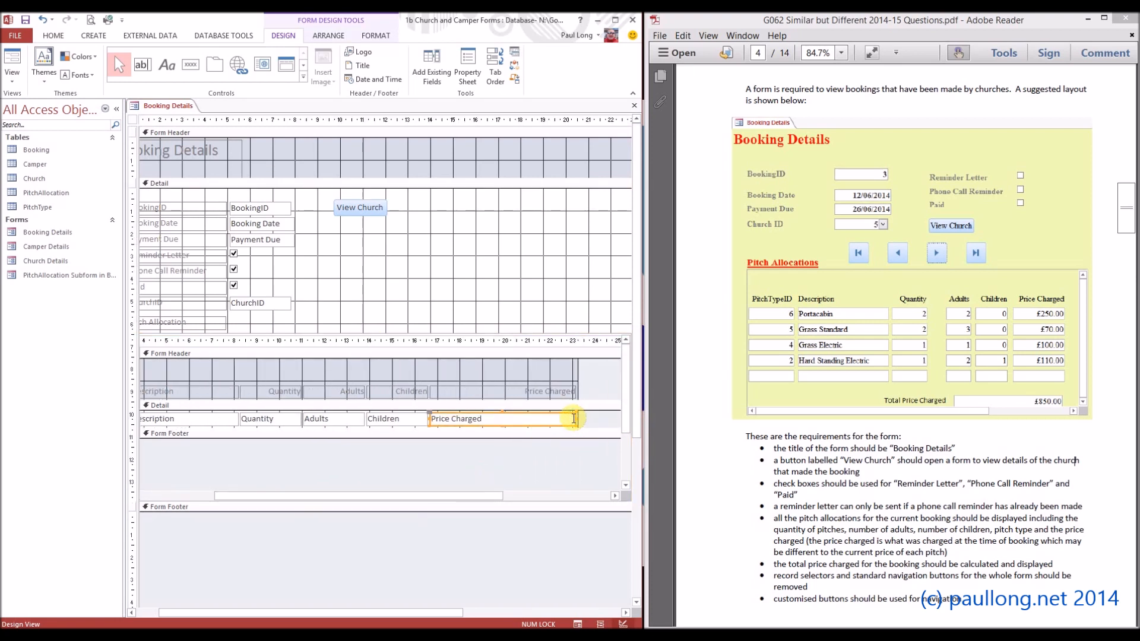
drag(574, 419, 488, 419)
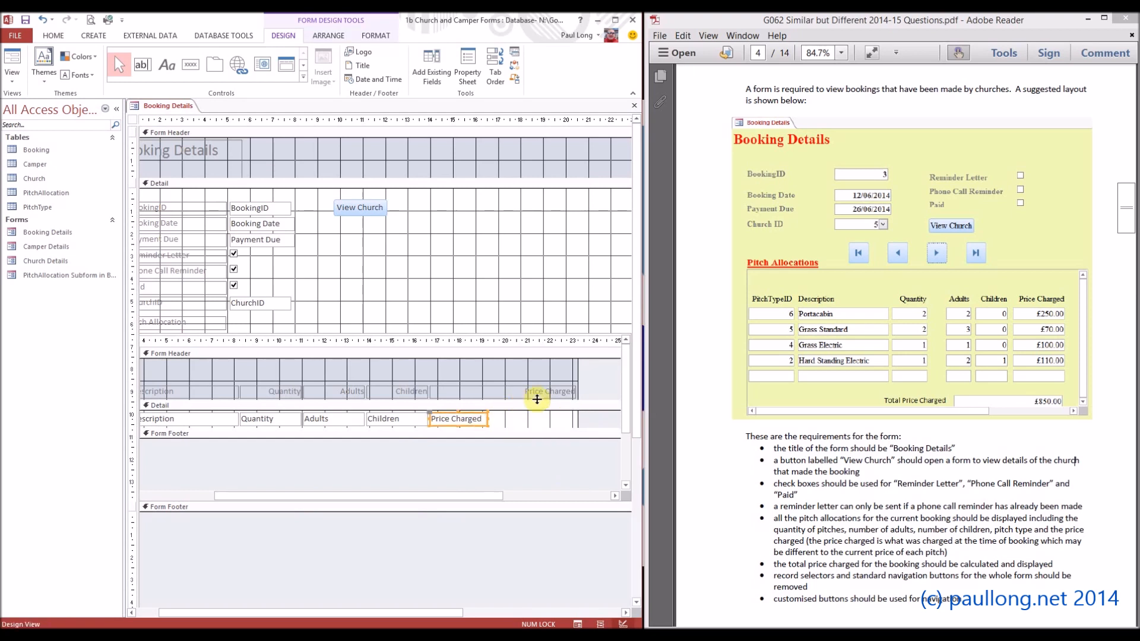
click(538, 397)
drag(575, 391, 490, 397)
drag(575, 386, 485, 390)
drag(485, 497, 306, 493)
click(12, 59)
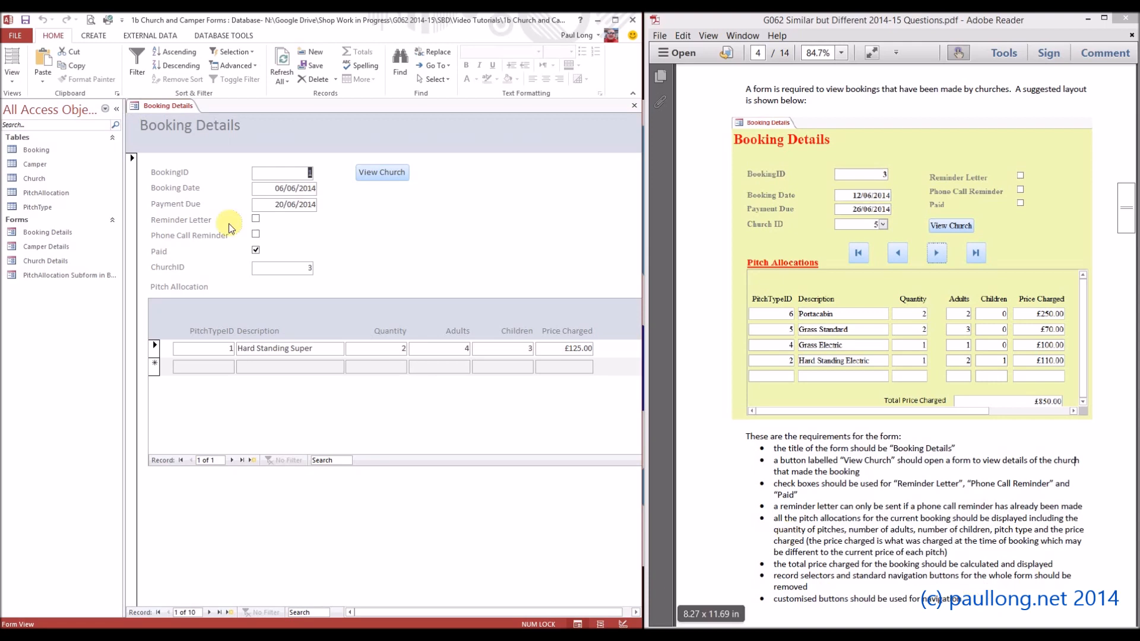
Return to Design View and set Record Selectors and Navigation Buttons to No for the main Booking Details form
click(21, 83)
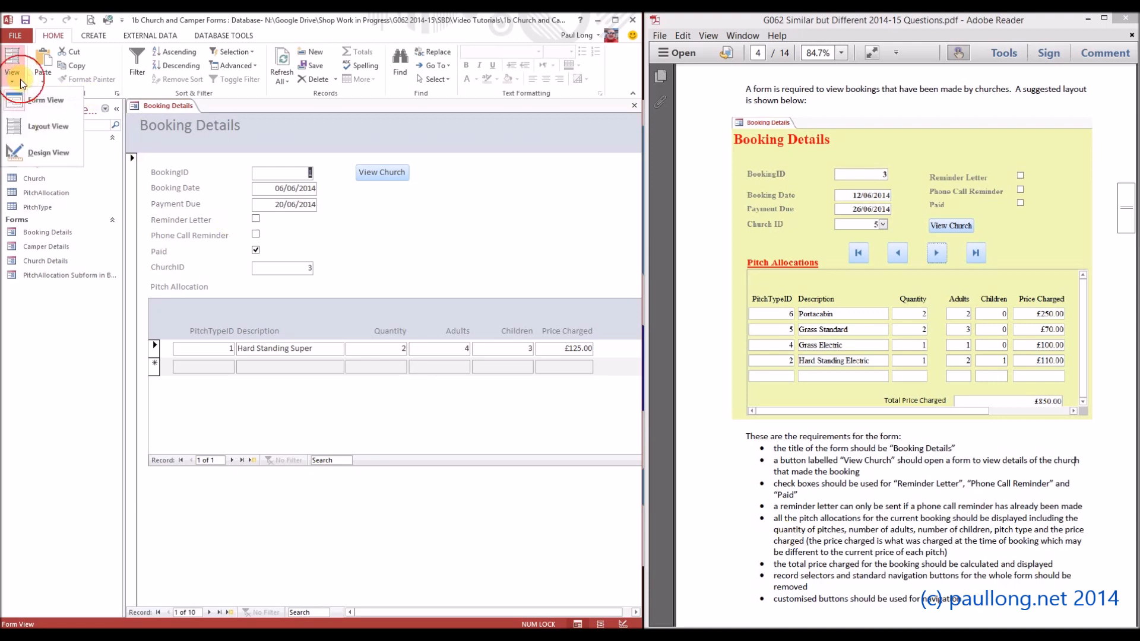
click(46, 153)
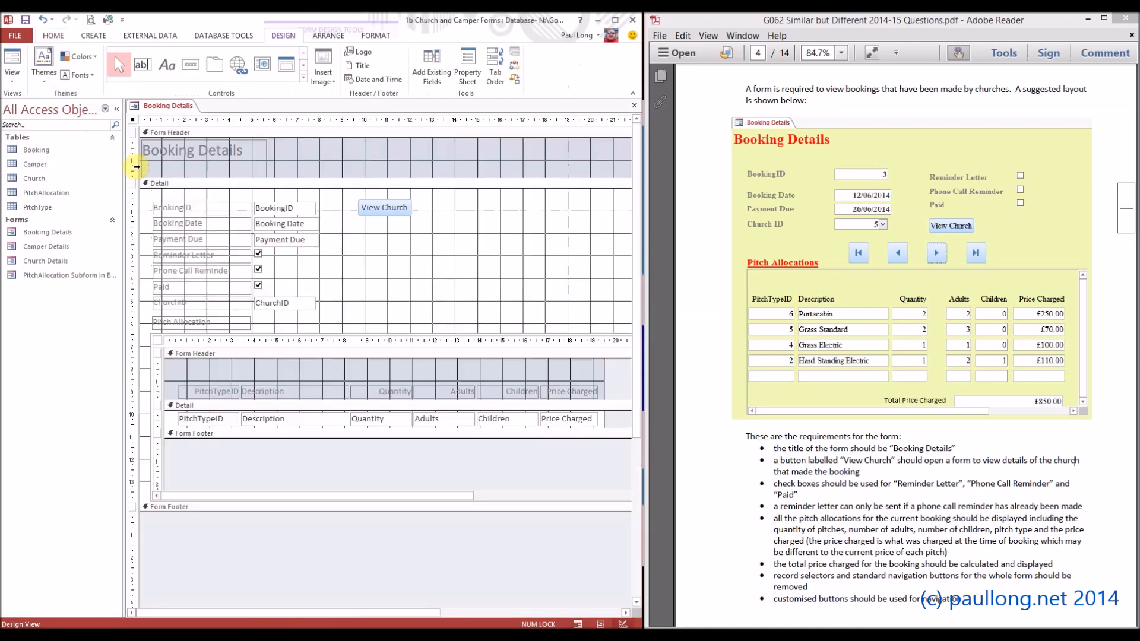
click(133, 121)
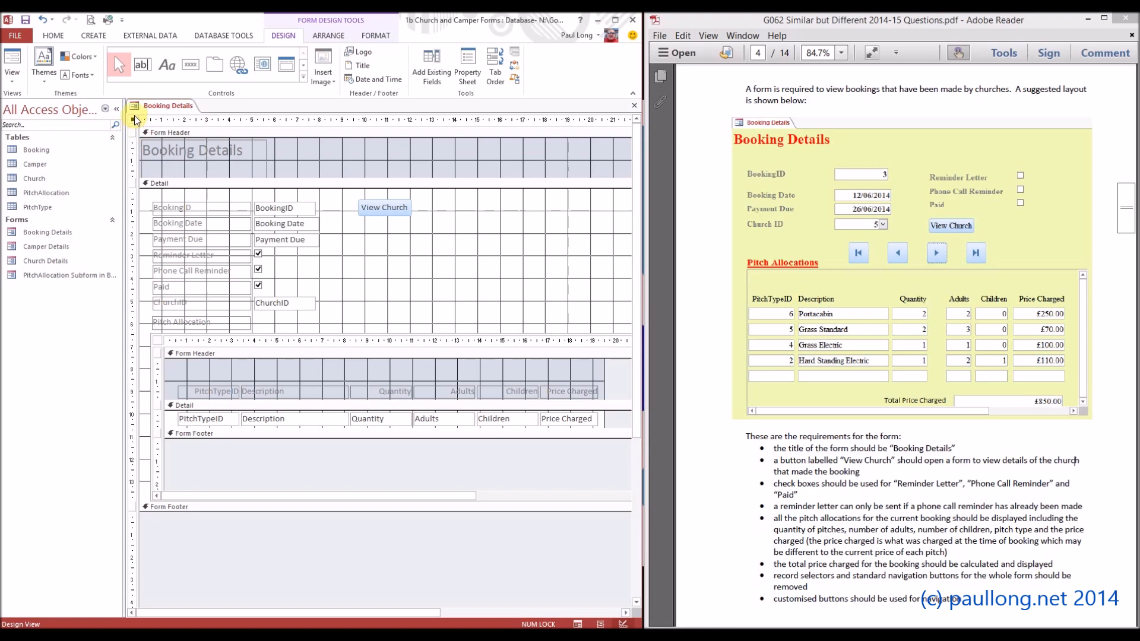
right_click(133, 117)
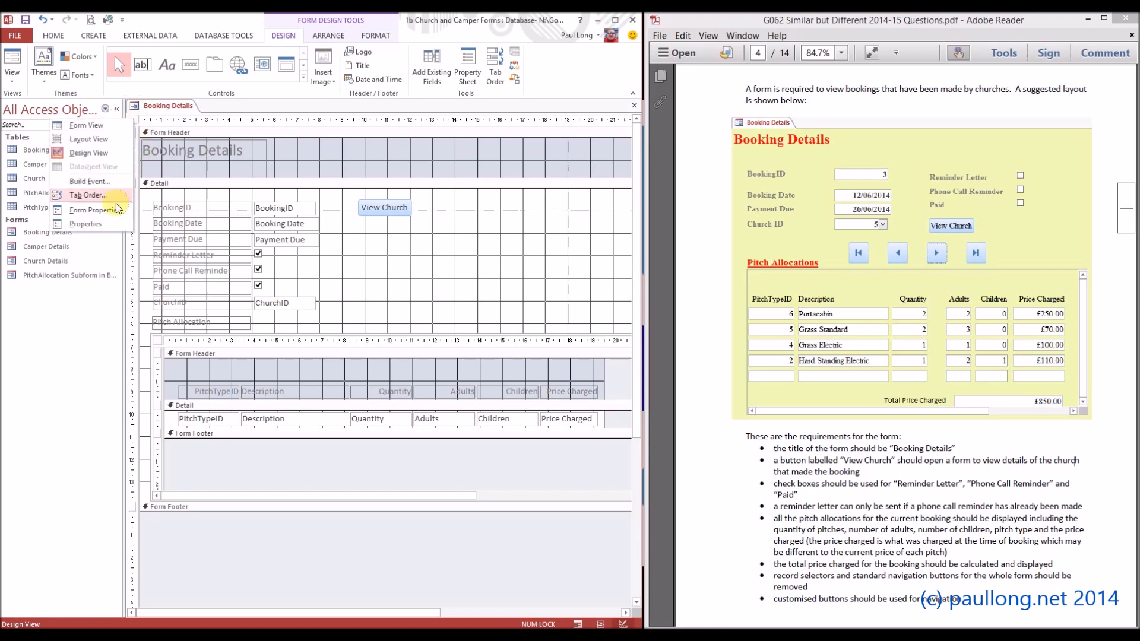
click(109, 228)
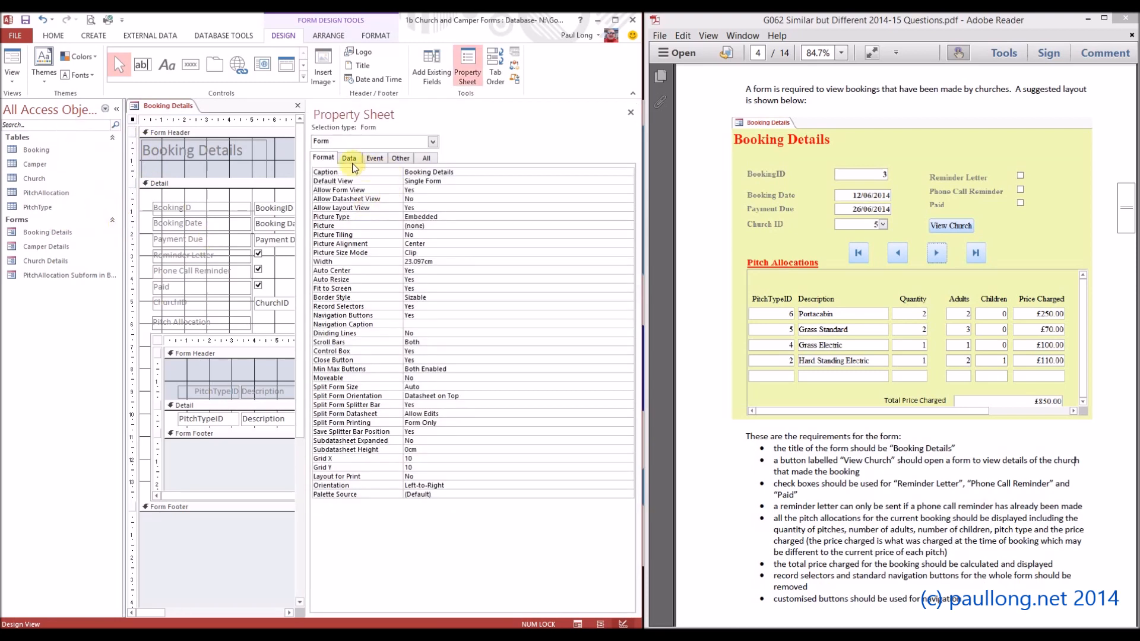
click(322, 158)
click(429, 306)
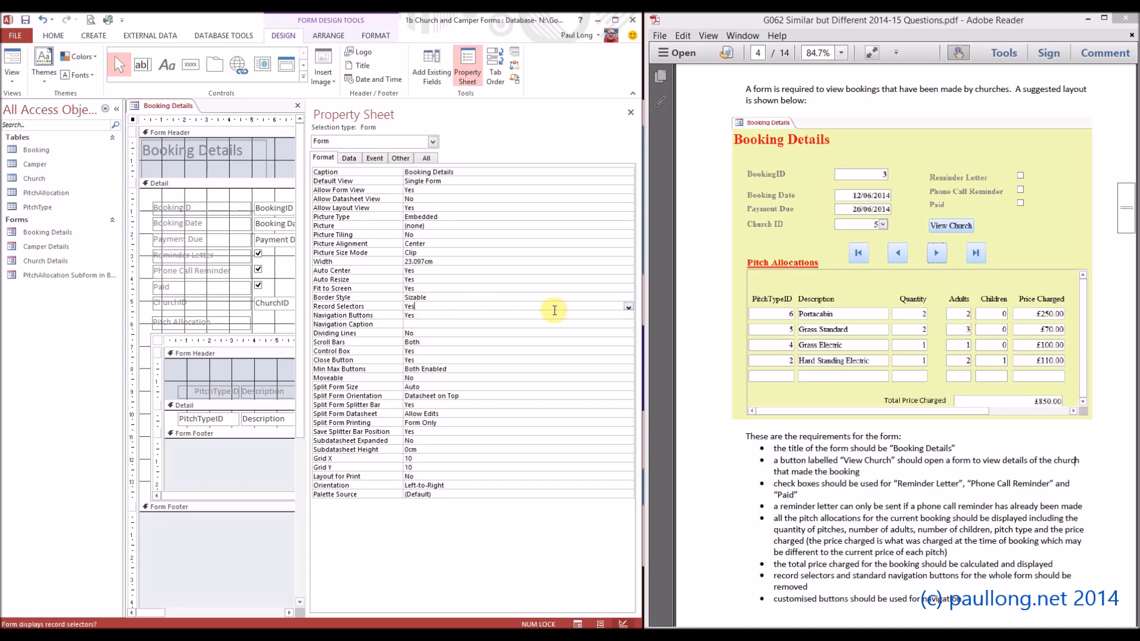
click(628, 308)
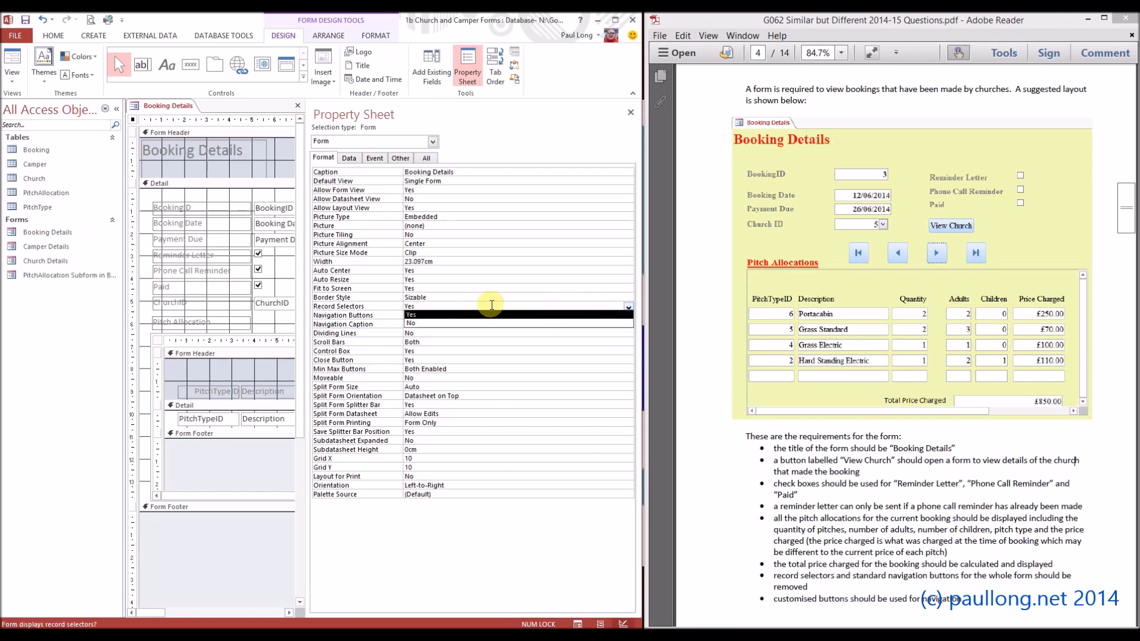
click(425, 324)
click(501, 316)
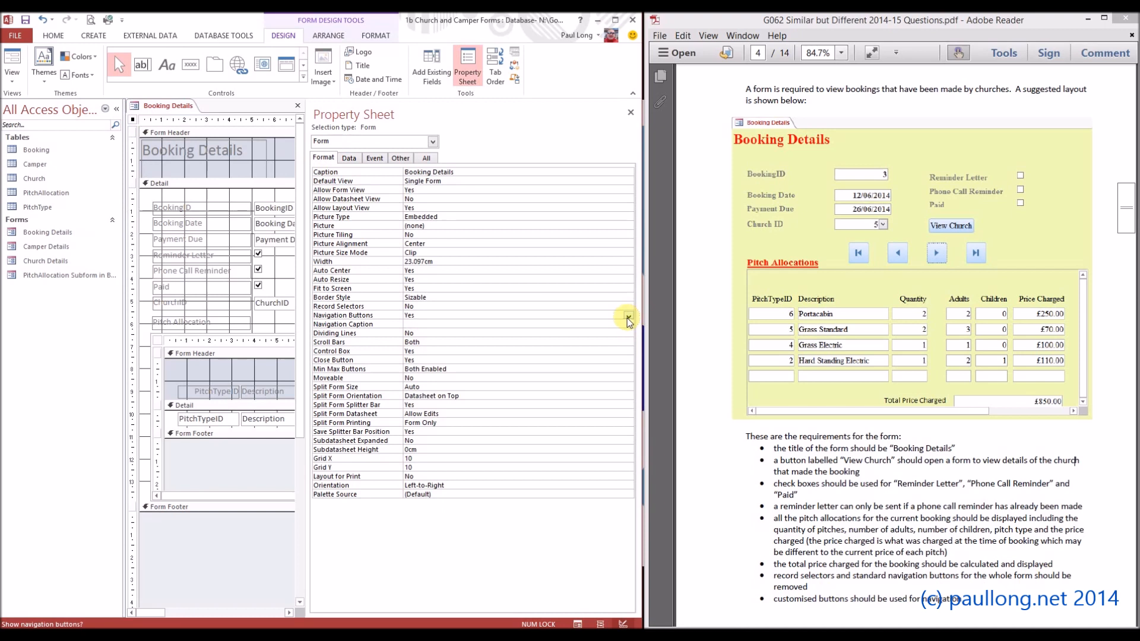
click(629, 316)
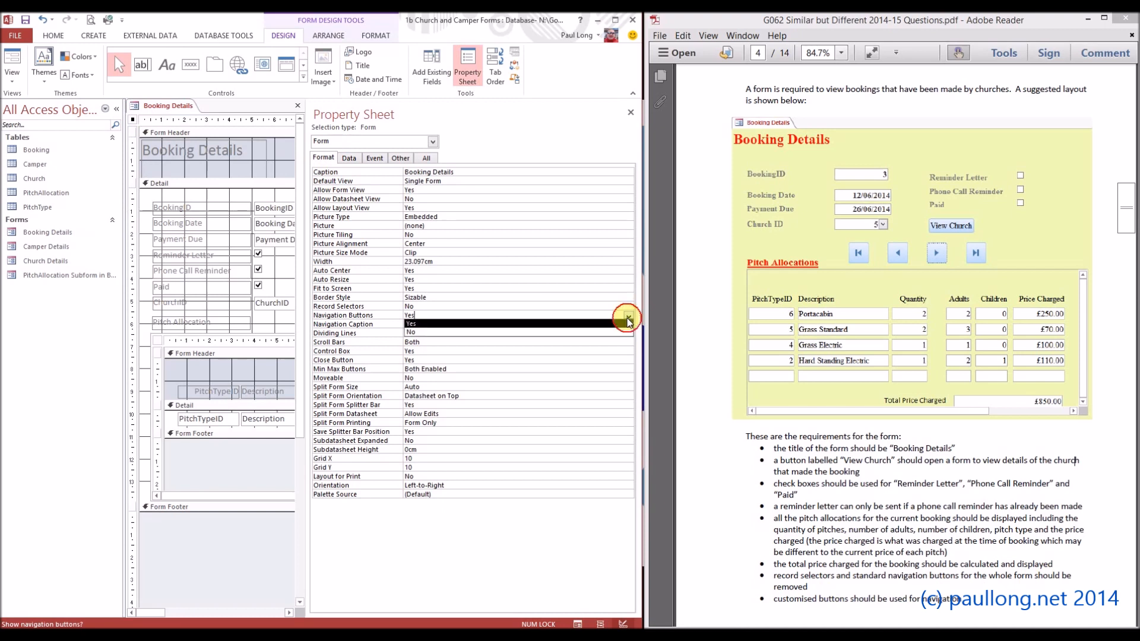
click(472, 334)
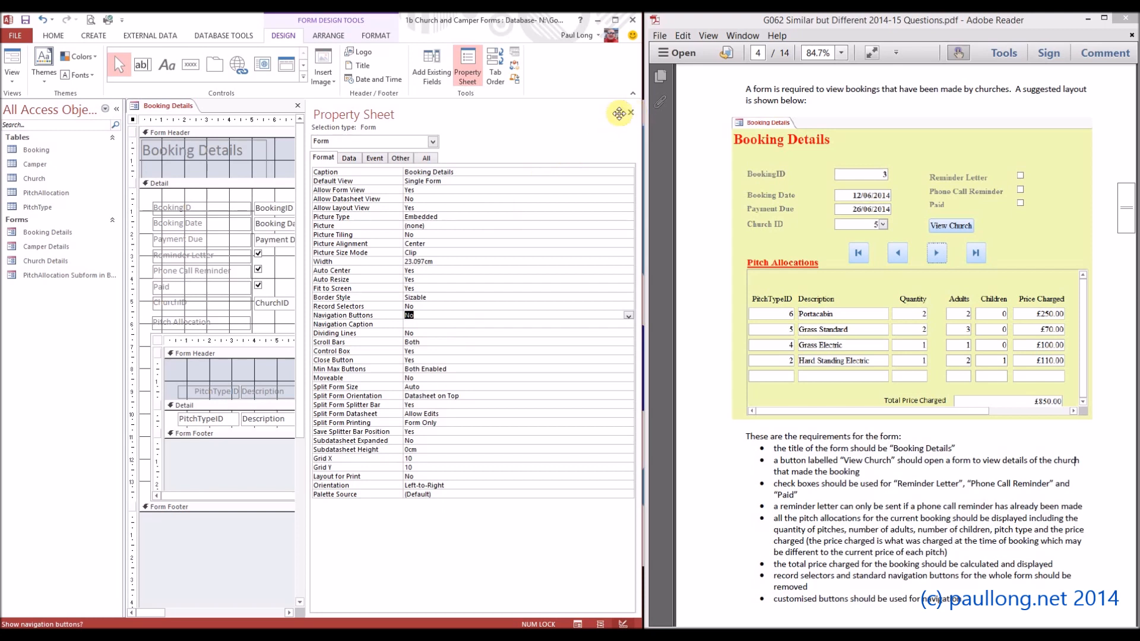
Set Record Selectors and Navigation Buttons to No for the Pitch Allocation subform, and close its properties
click(161, 355)
click(158, 342)
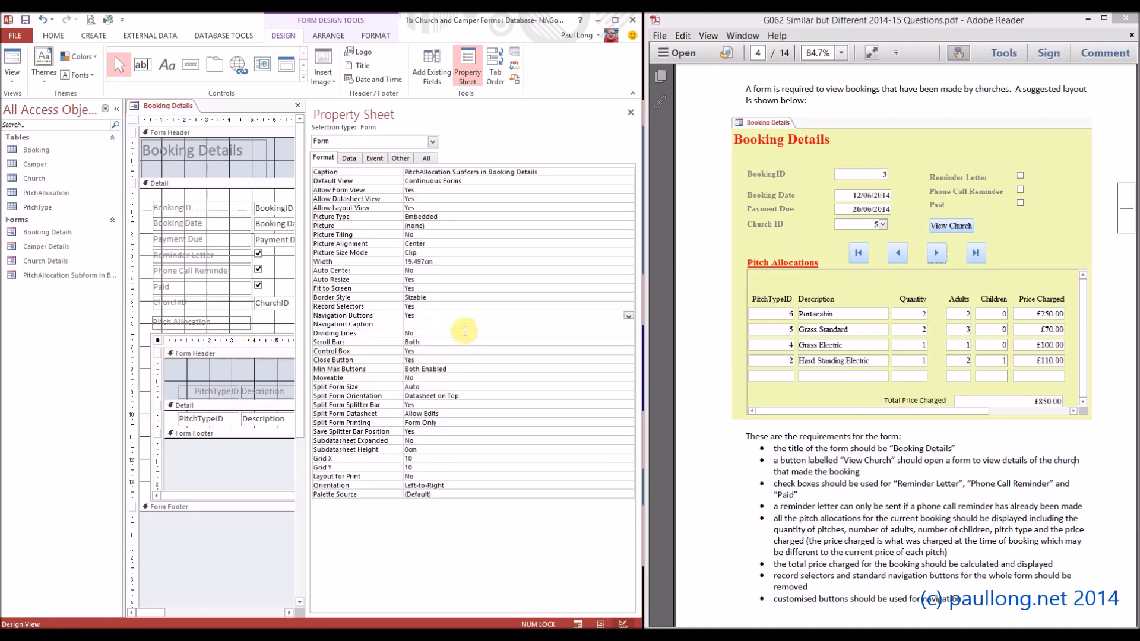
click(434, 308)
click(628, 307)
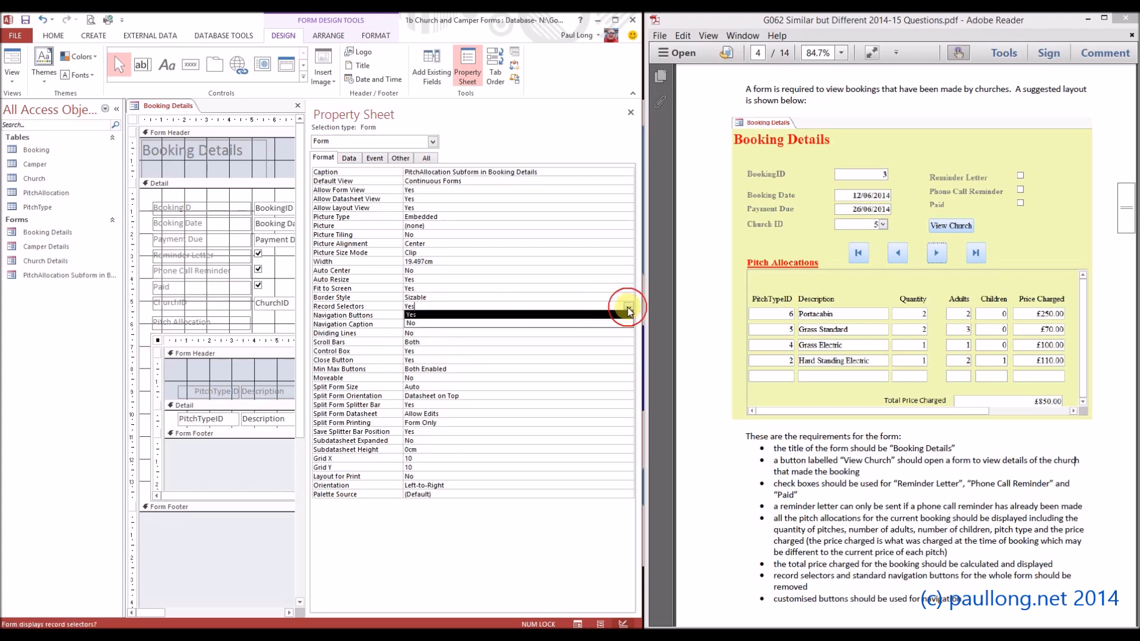
click(571, 323)
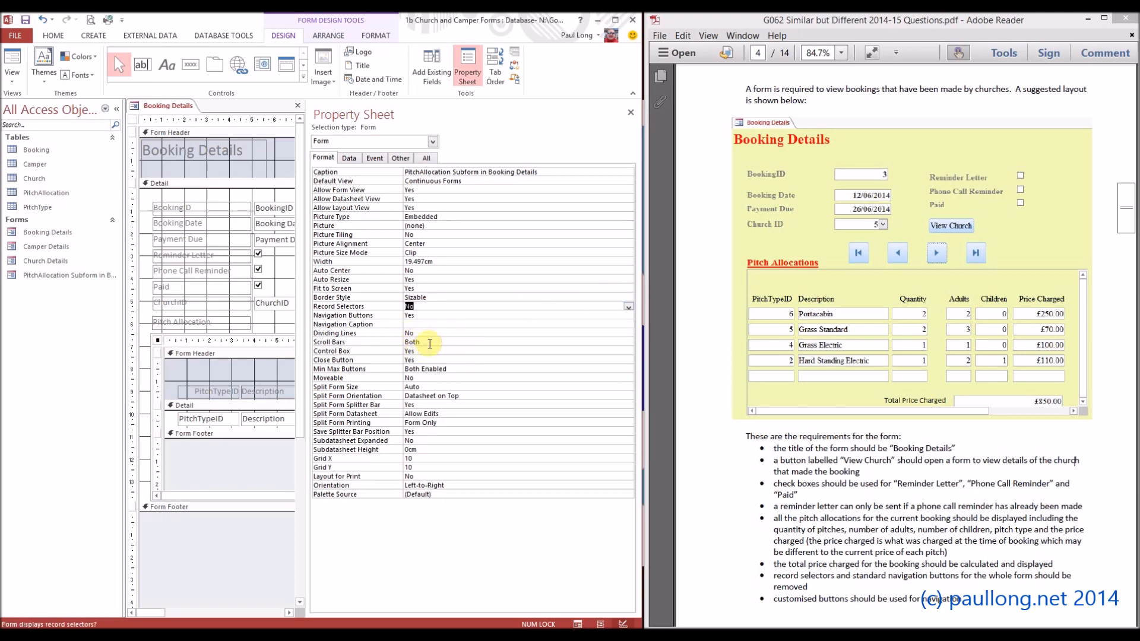
click(411, 320)
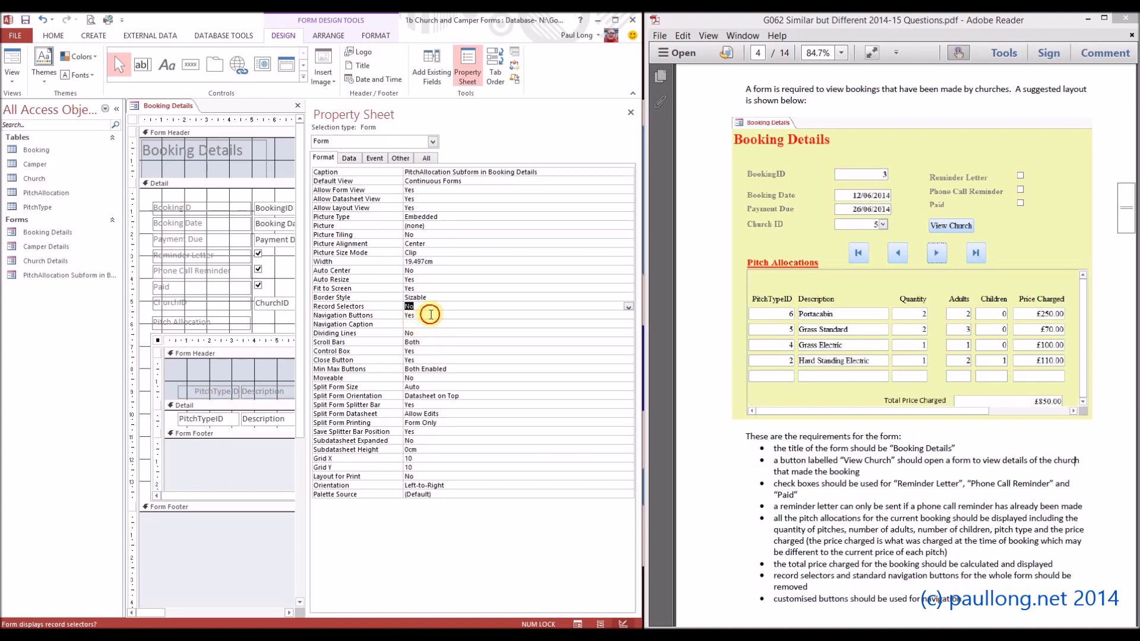
click(628, 315)
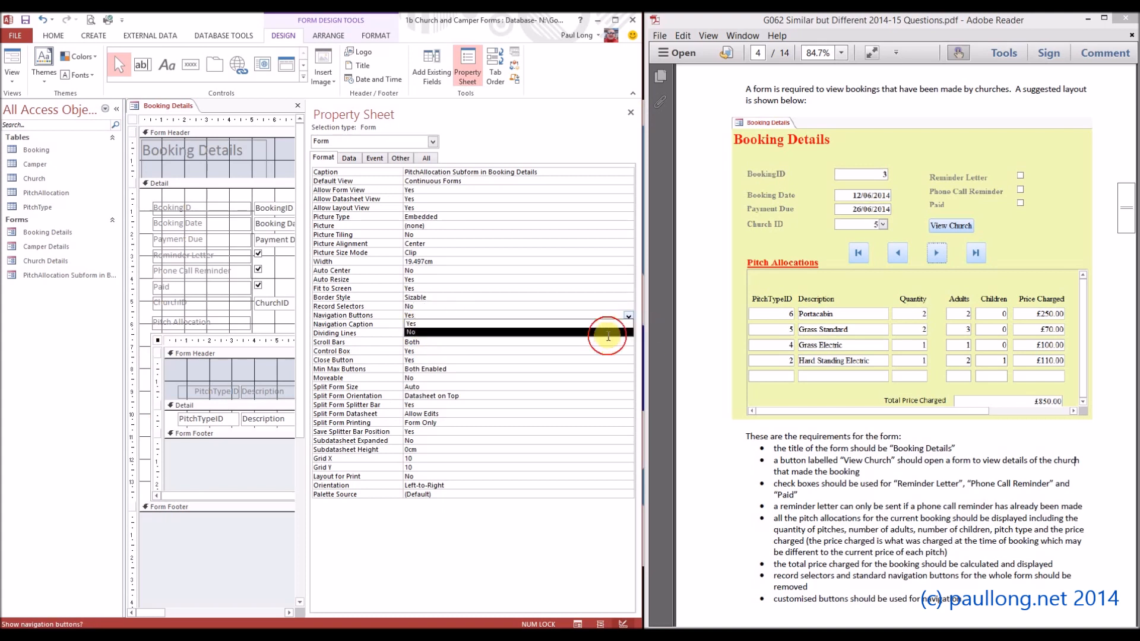
click(607, 332)
click(630, 112)
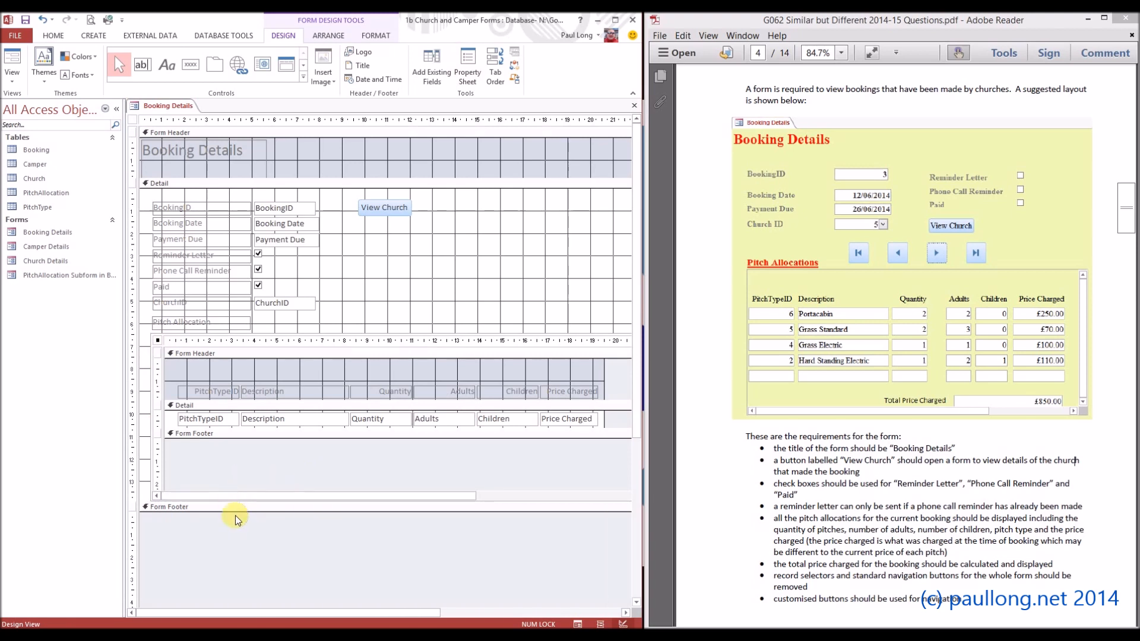
Extend the main form's Detail section to about 17 cm, make the Pitch Allocation subform taller to fill it, and check in Form View
drag(241, 507, 237, 581)
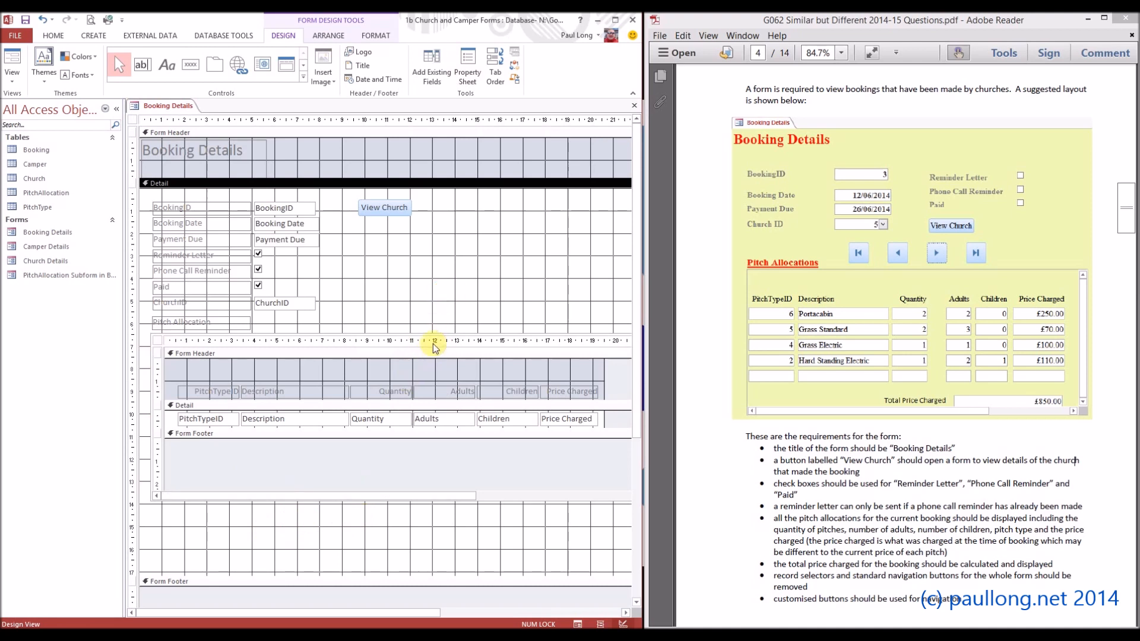
click(426, 376)
drag(401, 502, 399, 561)
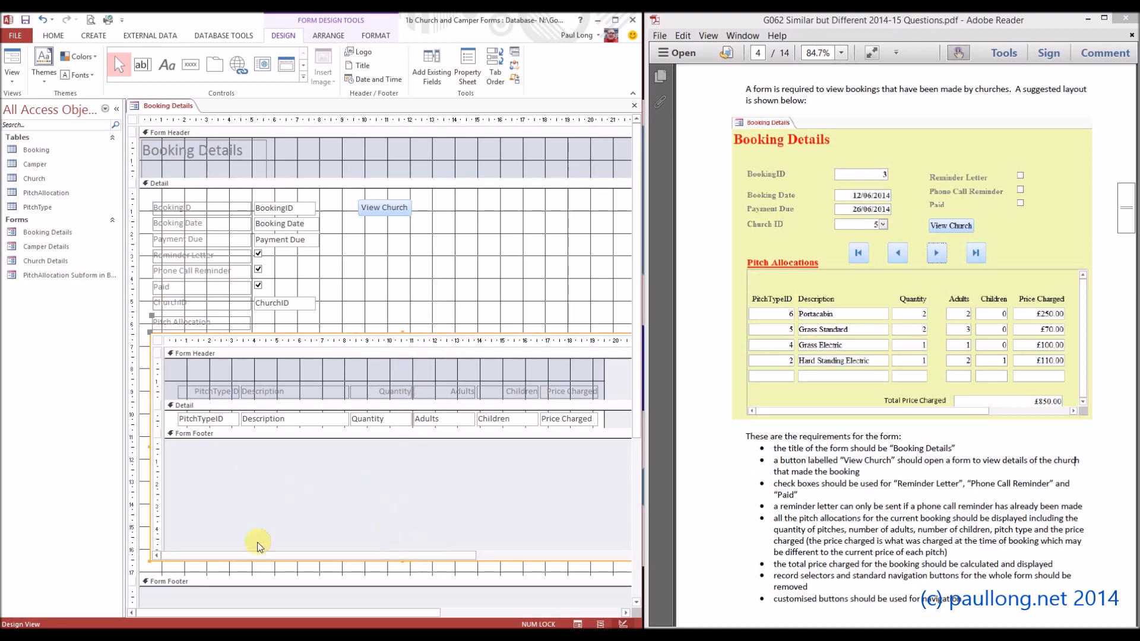
click(11, 59)
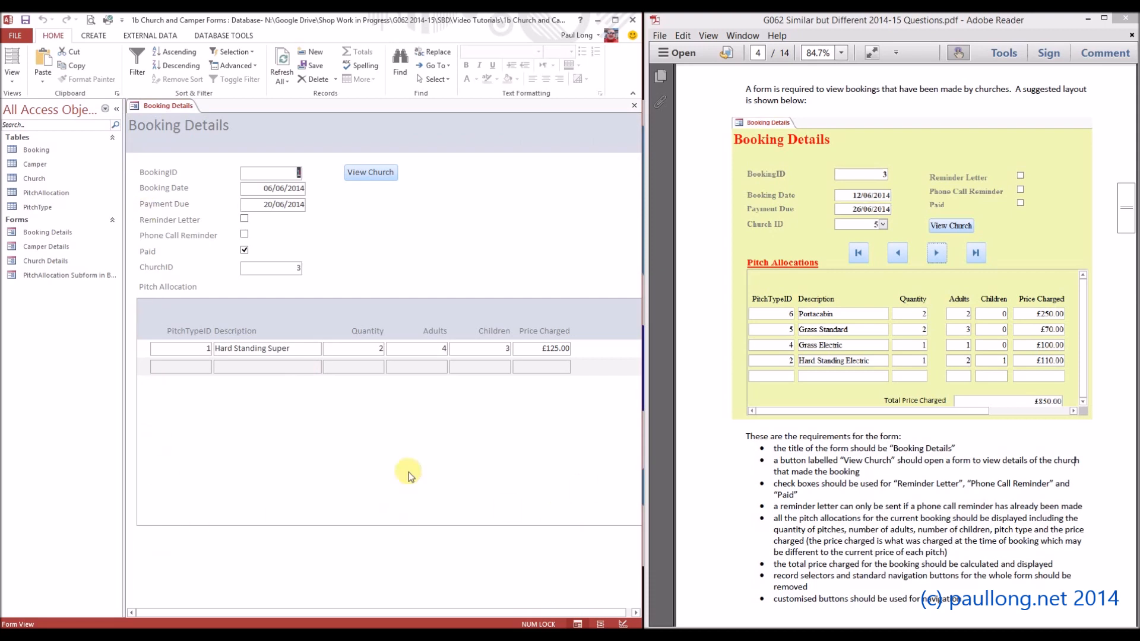
Return to Design View and add a command button below View Church with the Record Navigation action Go To First Record
click(13, 80)
click(33, 156)
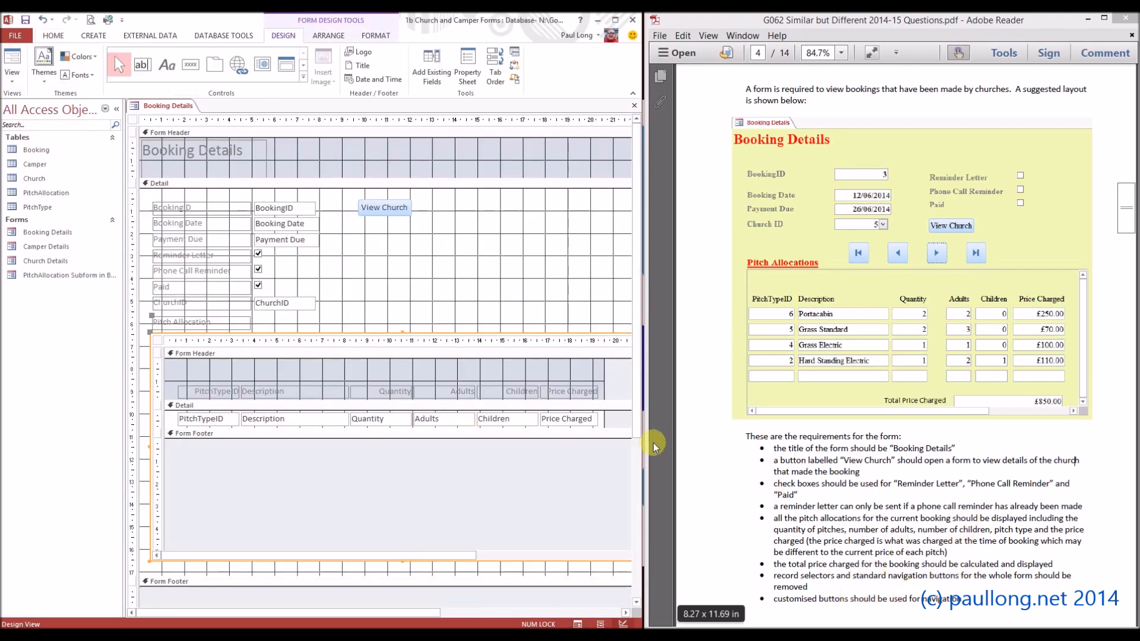
click(191, 68)
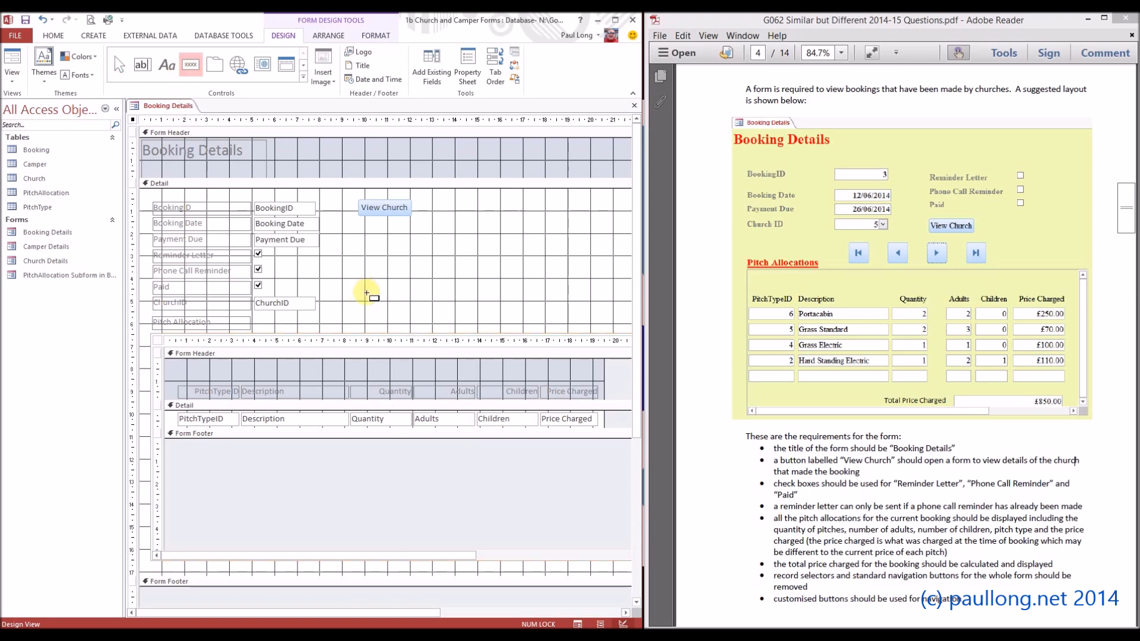
drag(365, 275, 409, 309)
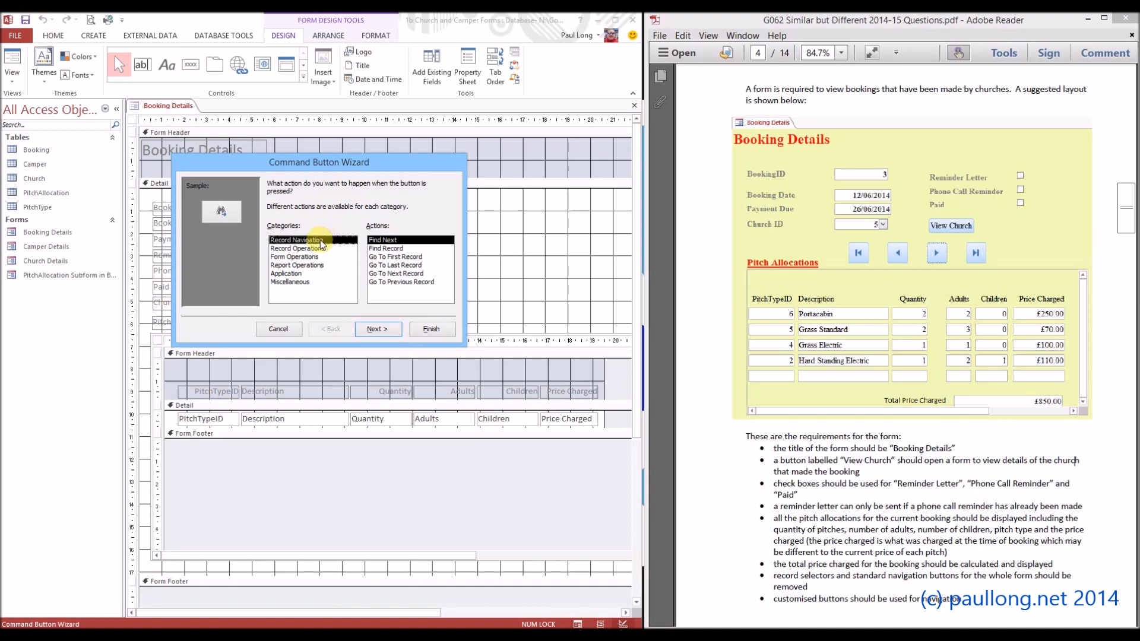
click(397, 257)
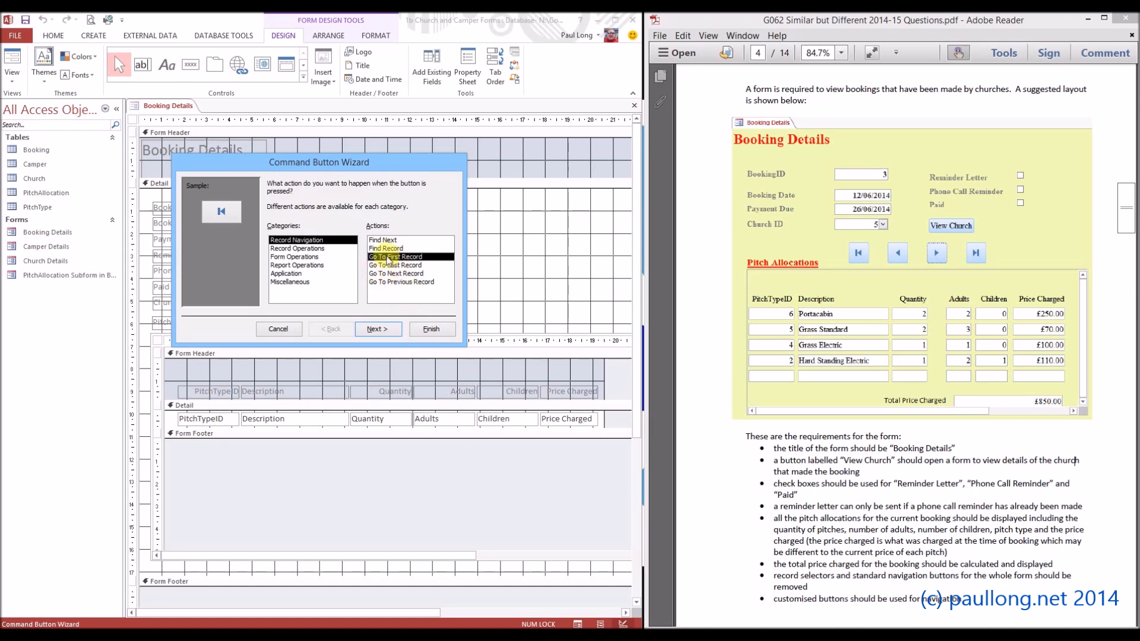
Give the button the Go To First picture, name it btn_first and finish the wizard
click(388, 330)
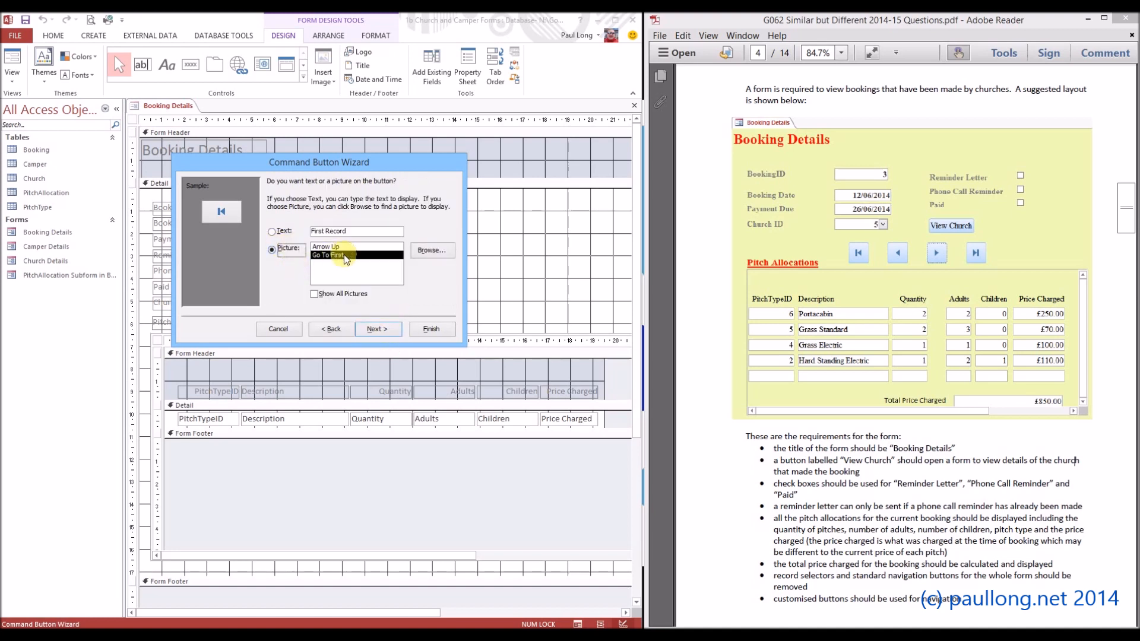
click(369, 328)
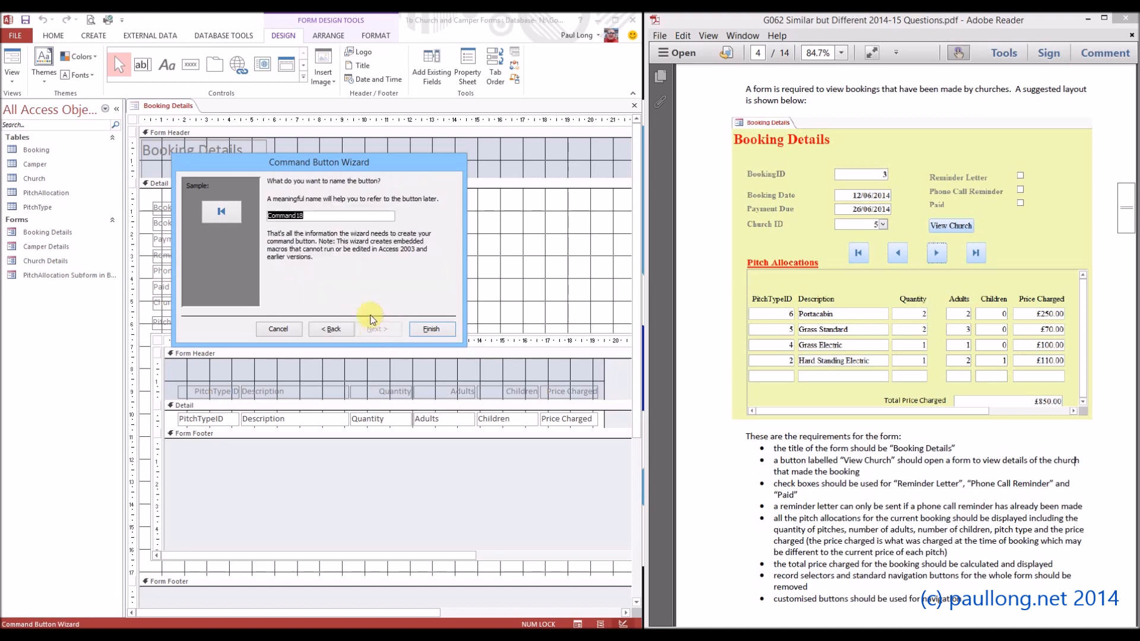
text(btn_first)
click(422, 331)
click(426, 301)
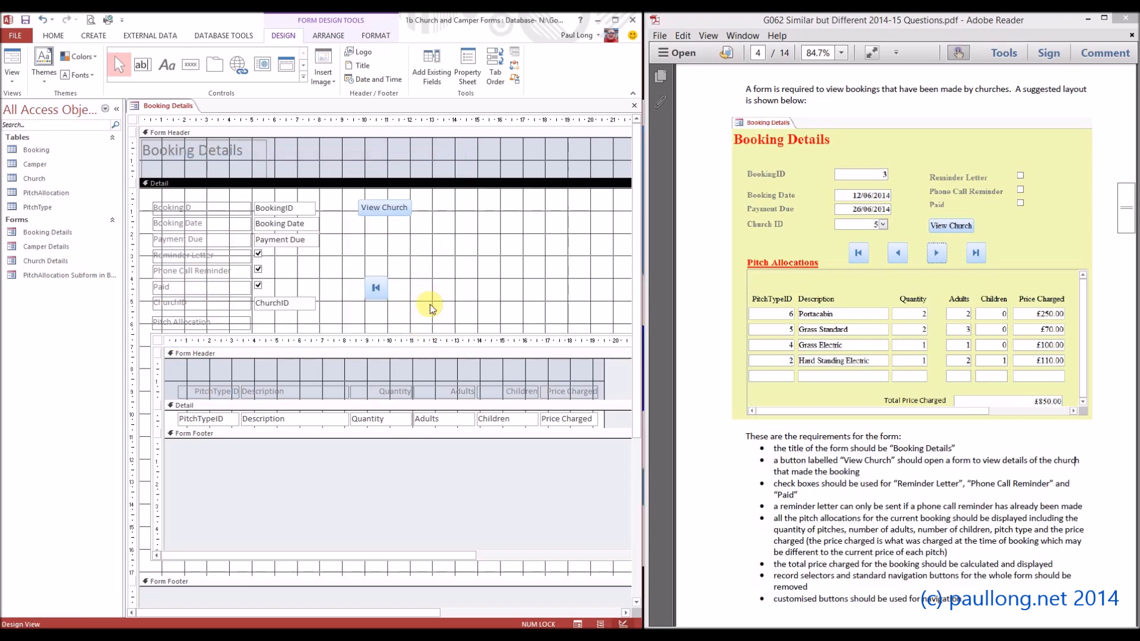